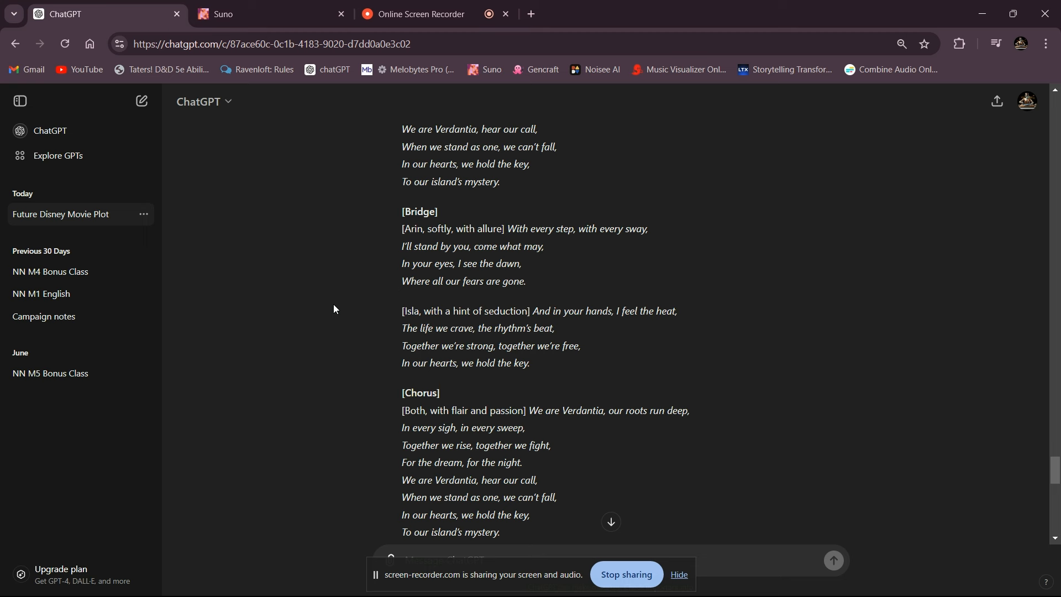
Review the cabaret-noir version of the "In Our Hearts" duet lyrics in the chat, from the first verse to the outro
scroll(394, 303, "up", 10)
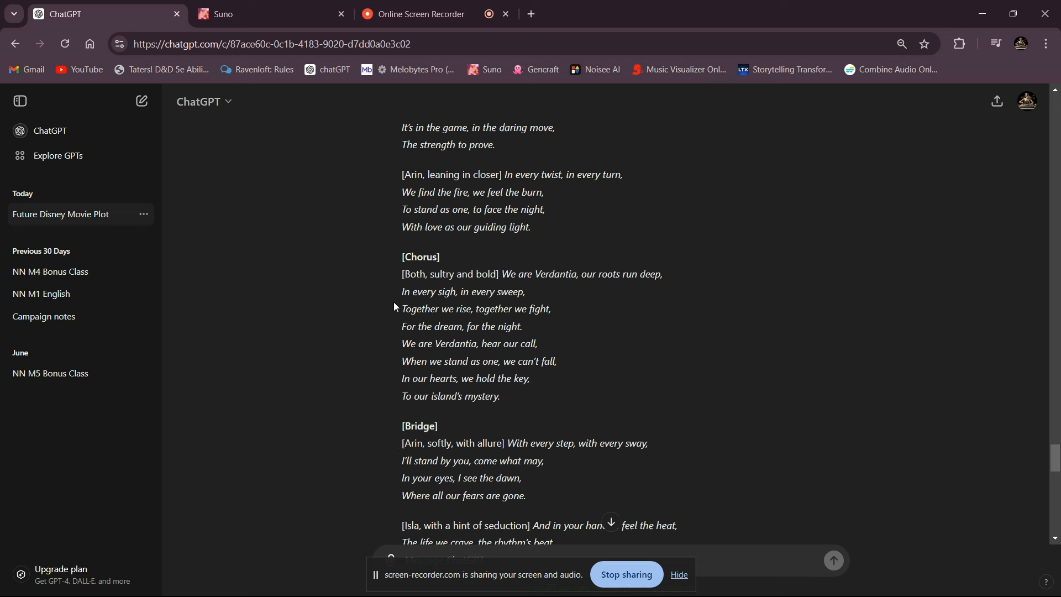
scroll(390, 297, "up", 1)
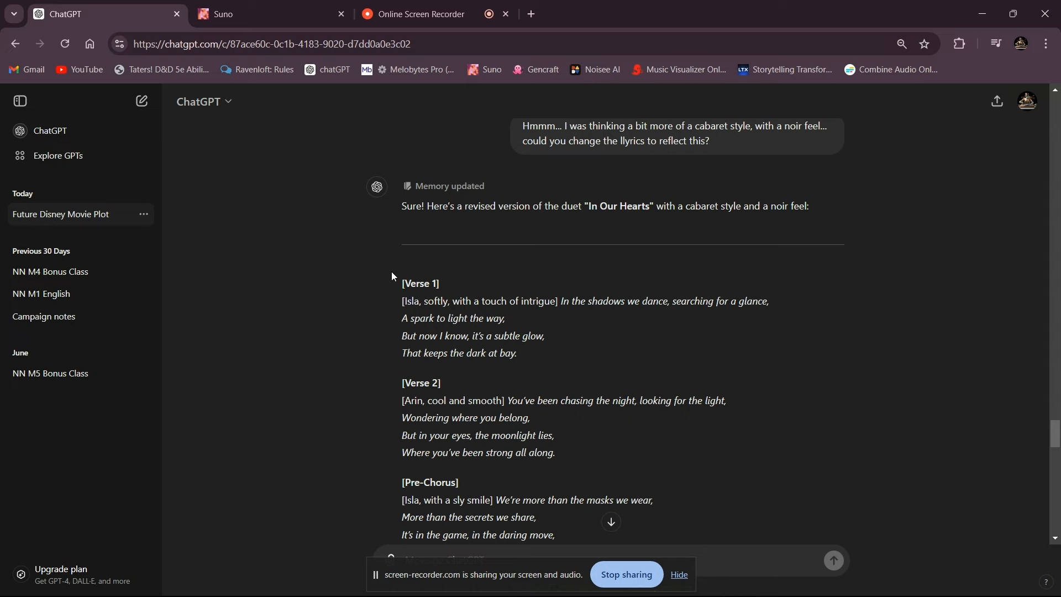
scroll(392, 272, "down", 10)
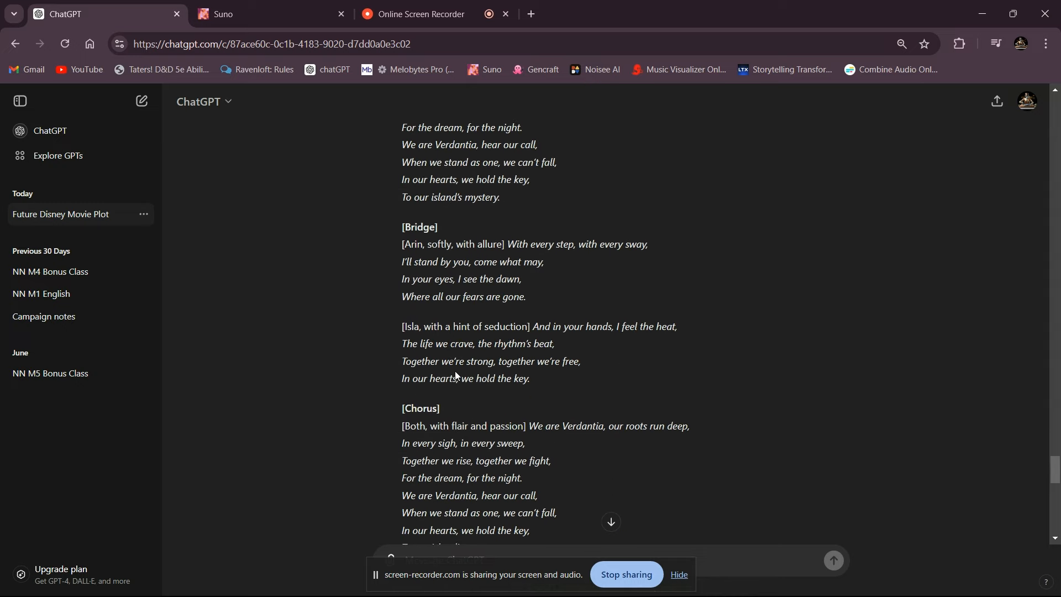
scroll(457, 376, "down", 6)
scroll(470, 365, "up", 4)
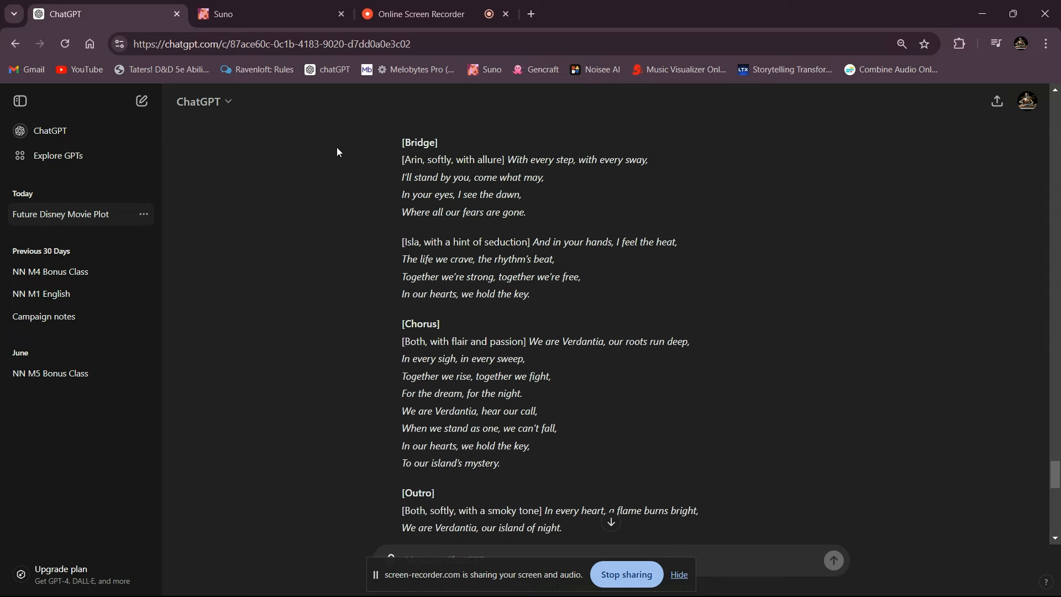
Switch to Suno and change the opening tag of the lyrics to "[Lead In - Instrumental Interlude]"
left_click(273, 22)
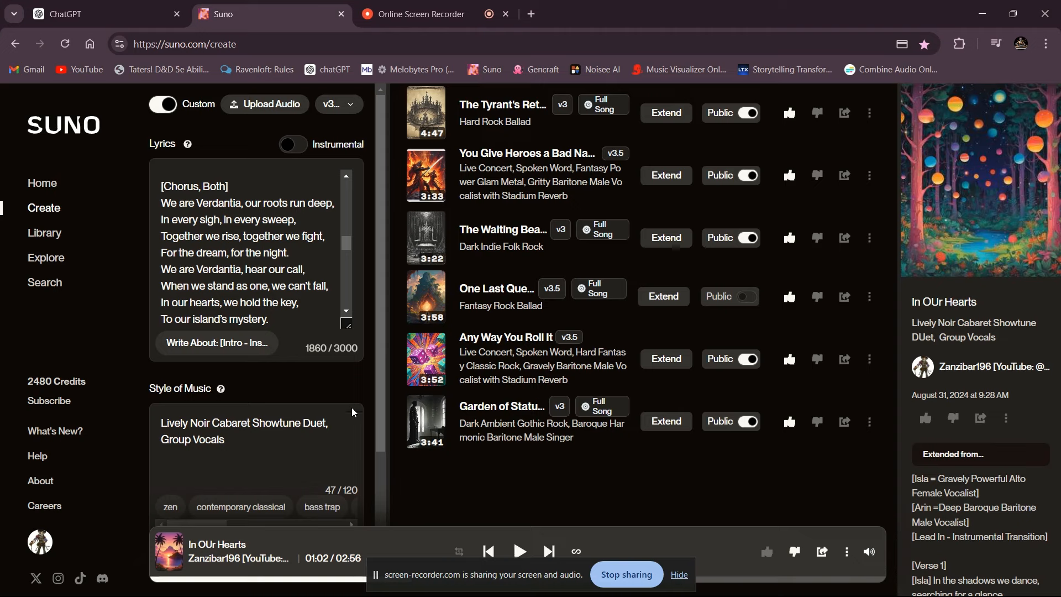
scroll(293, 309, "up", 10)
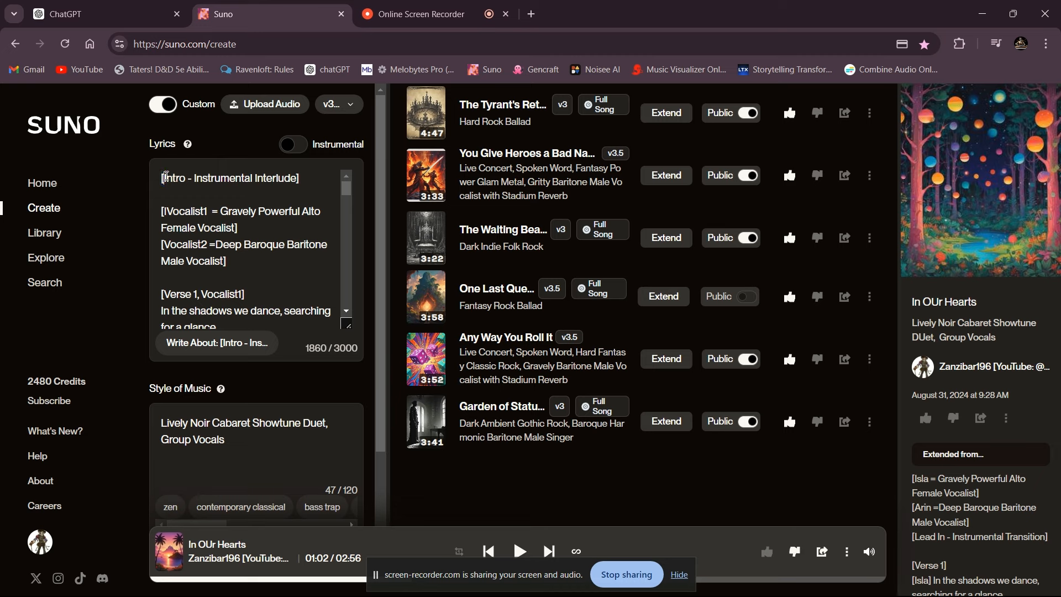
key("shift+Right")
key("shift+Right")
key("shift+Right")
key("shift+Right")
key("shift+Right")
key("shift+Right")
key("shift+Right")
key("shift+Right")
key("shift+Right")
key("shift+Right")
key("shift+Right")
key("shift+Right")
key("shift+Right")
key("shift+Right")
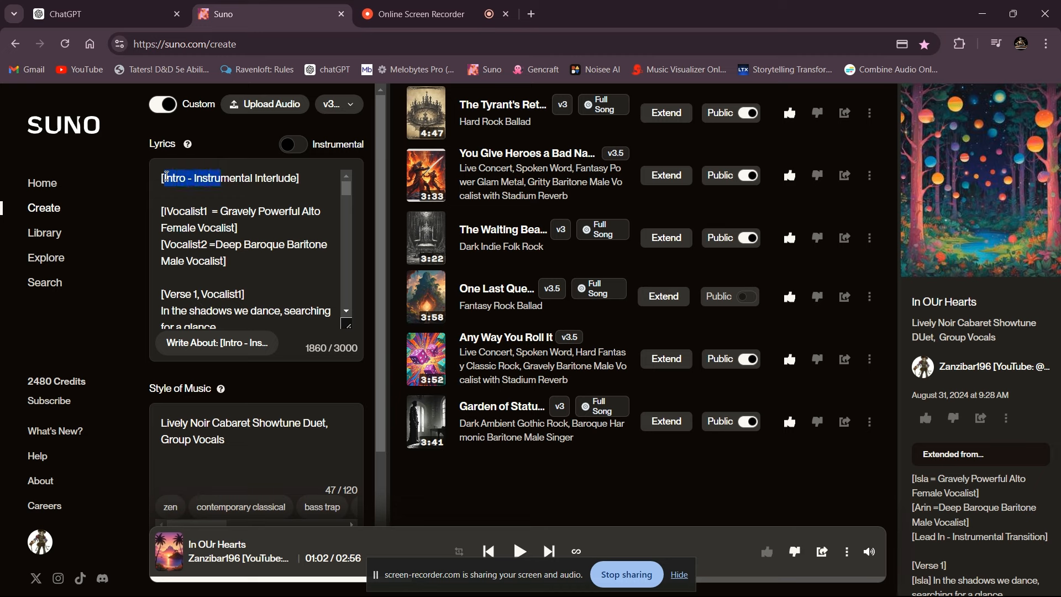
key("shift+Right")
key("shift+Right")
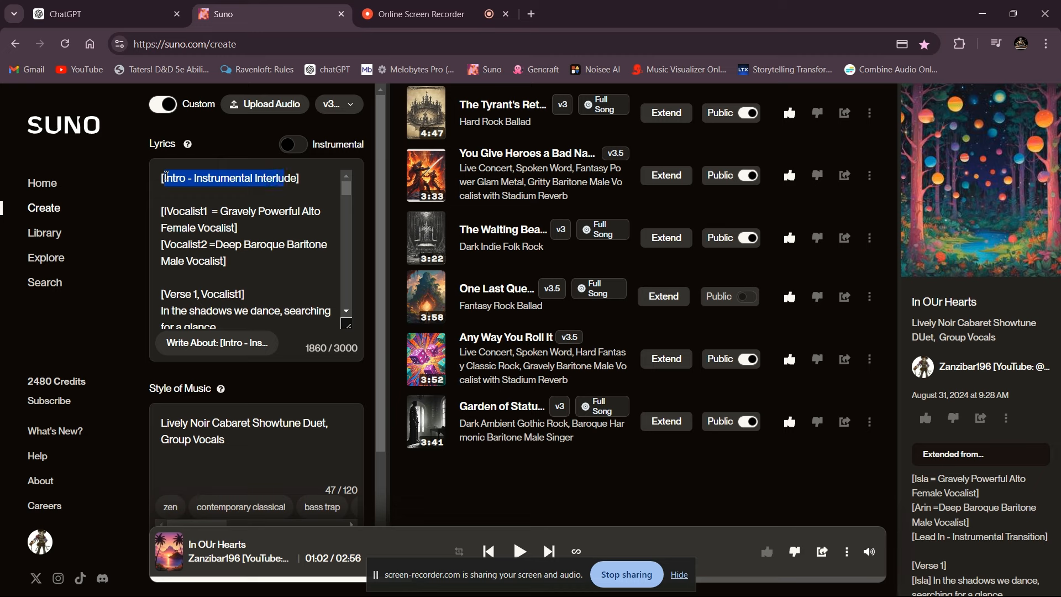
key("shift+Right")
key("shift+Right")
key("shift+Left")
key("shift+Left")
key("shift+Left")
key("shift+Left")
key("shift+Left")
key("shift+Left")
key("shift+Left")
key("shift+Left")
key("shift+Left")
key("shift+Left")
key("shift+Left")
key("shift+Left")
key("shift+Left")
key("shift+Left")
key("shift+Left")
key("shift+Left")
key("shift+Left")
key("shift+Left")
key("shift+Left")
key("shift+Left")
key("shift+Left")
key("shift+Left")
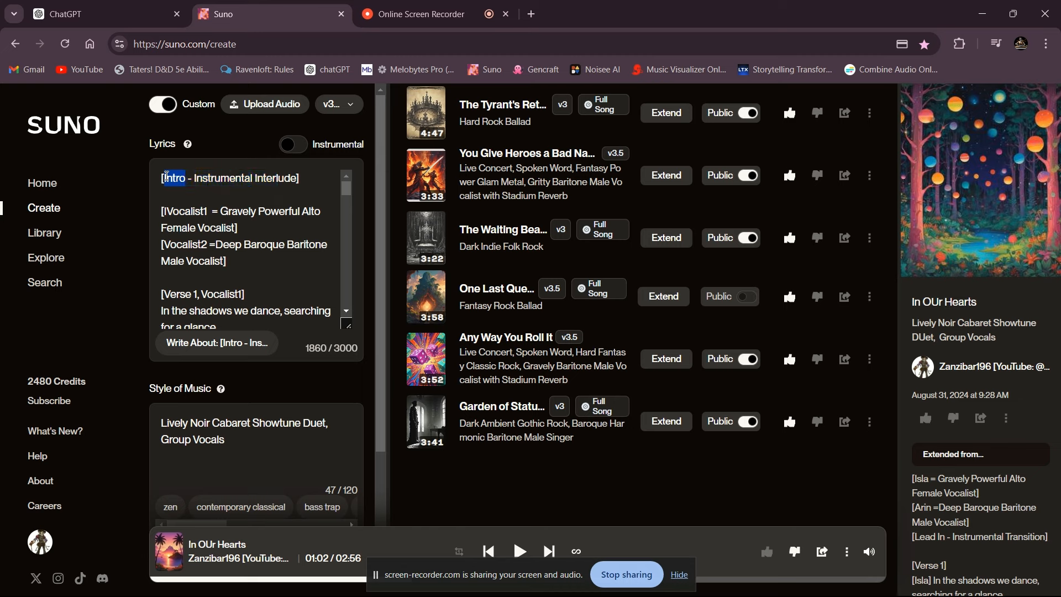
type("Lead I")
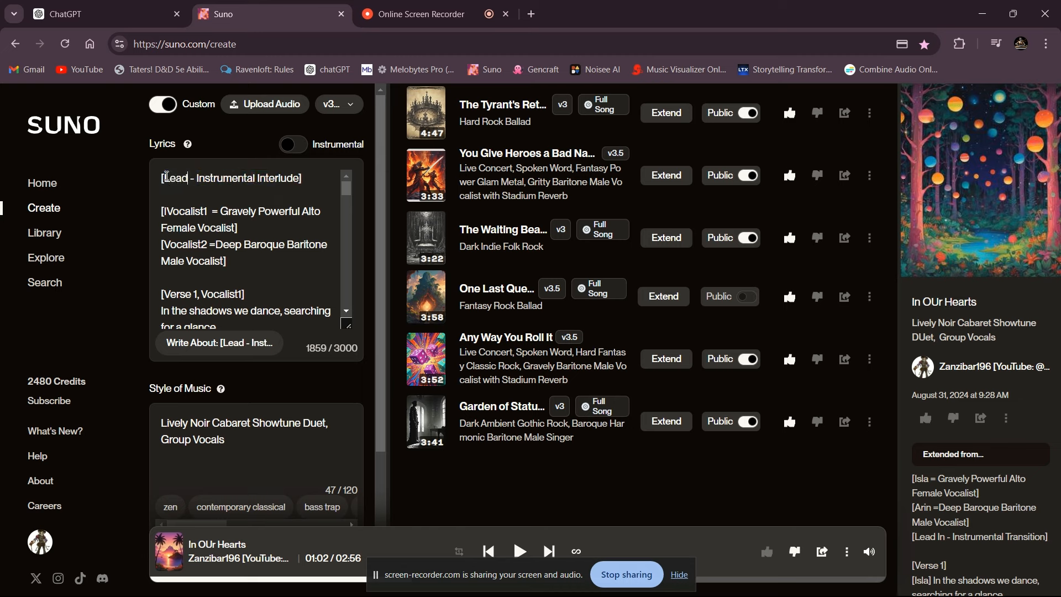
type("n")
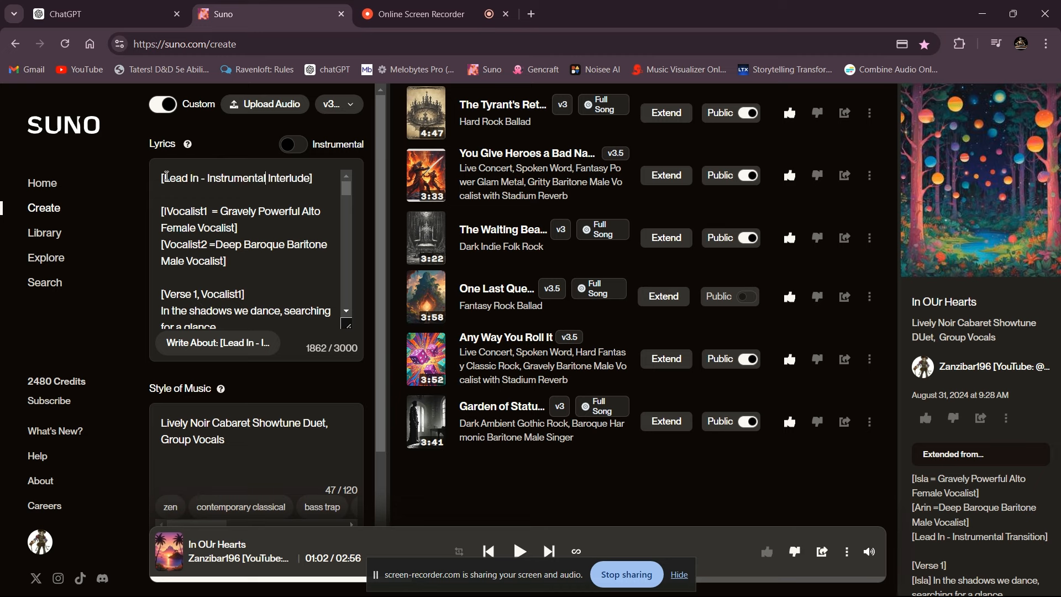
Review the opening lyrics tag, the style of music and the title entered for the song
key("shift+Right")
key("shift+Right")
key("shift+Right")
key("shift+Right")
key("shift+Right")
key("Left")
scroll(215, 271, "down", 3)
scroll(215, 271, "up", 3)
scroll(265, 414, "down", 3)
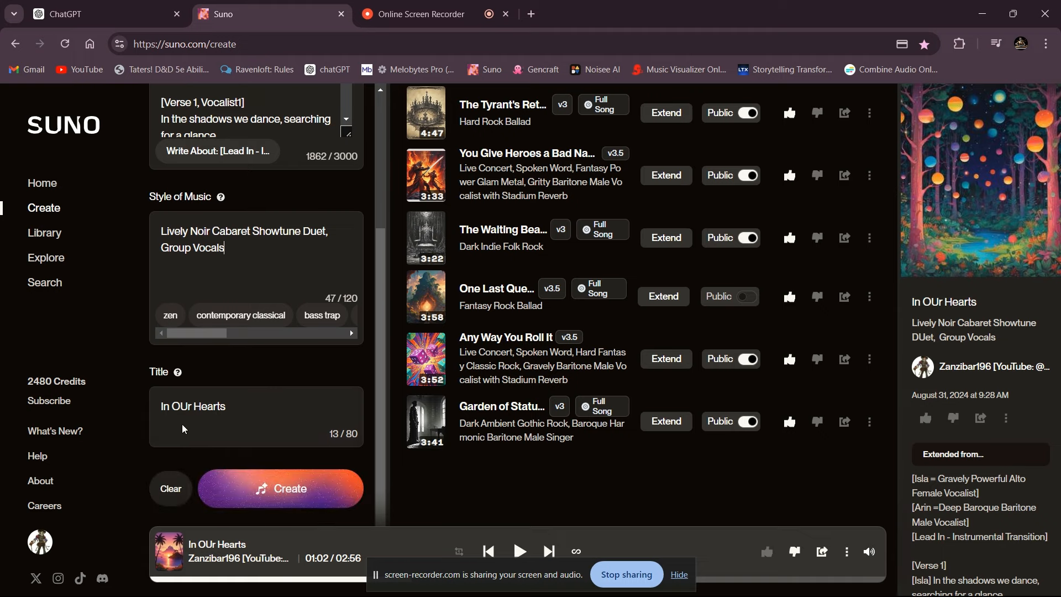
scroll(260, 261, "up", 1)
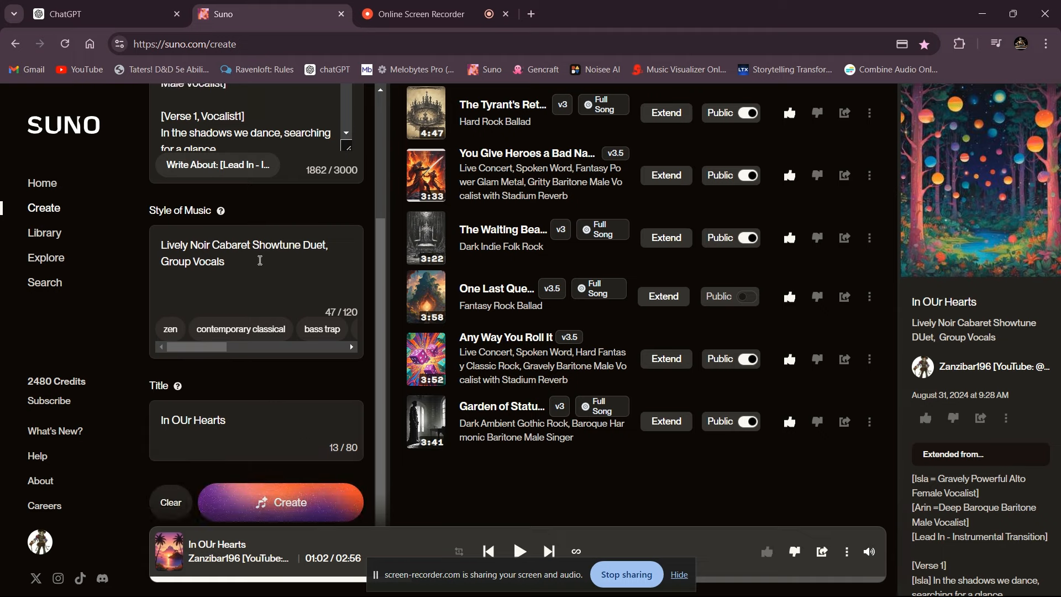
scroll(260, 260, "up", 3)
Upload the Echoes of the Night MP3 from the Downloads folder, keeping its suggested title
left_click(267, 104)
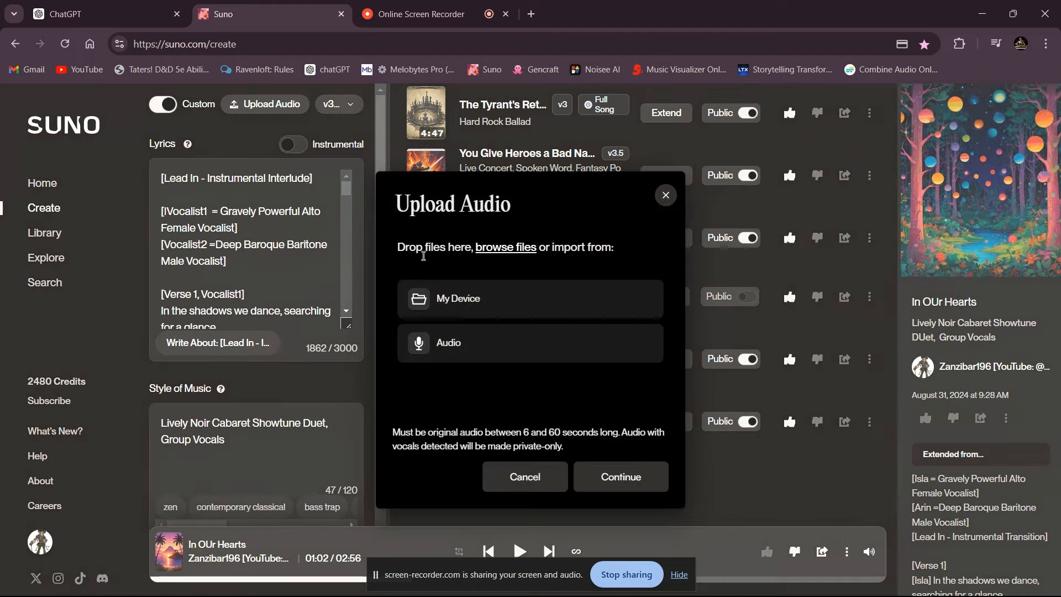
left_click(431, 299)
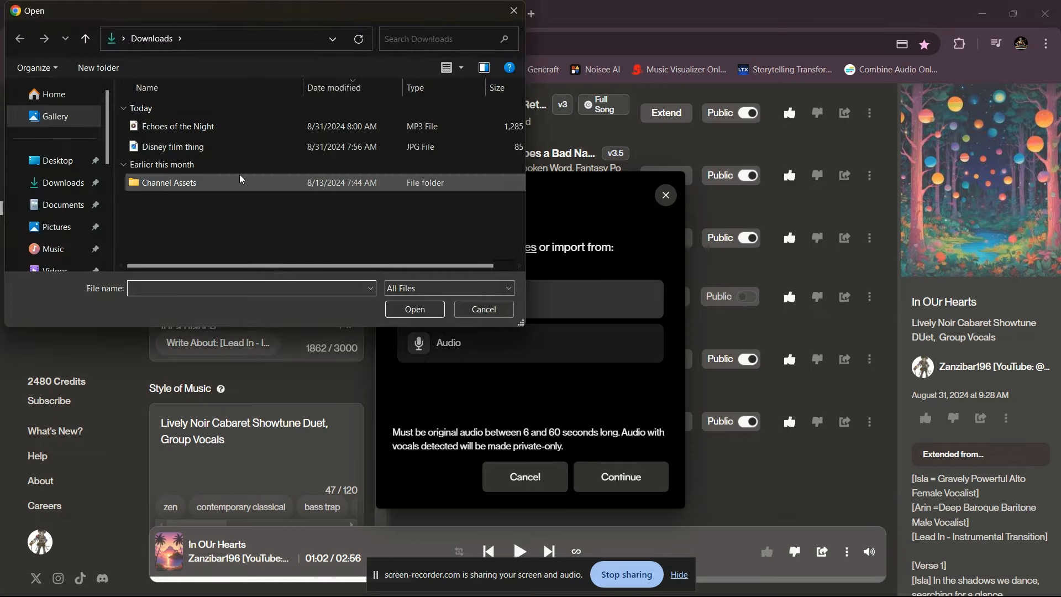
left_click(193, 126)
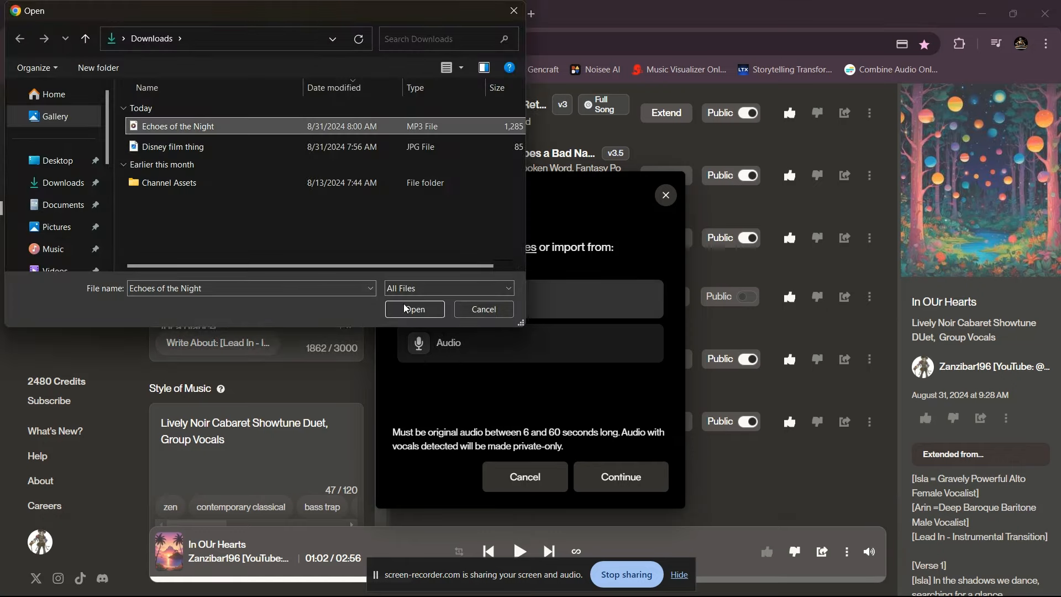
left_click(430, 316)
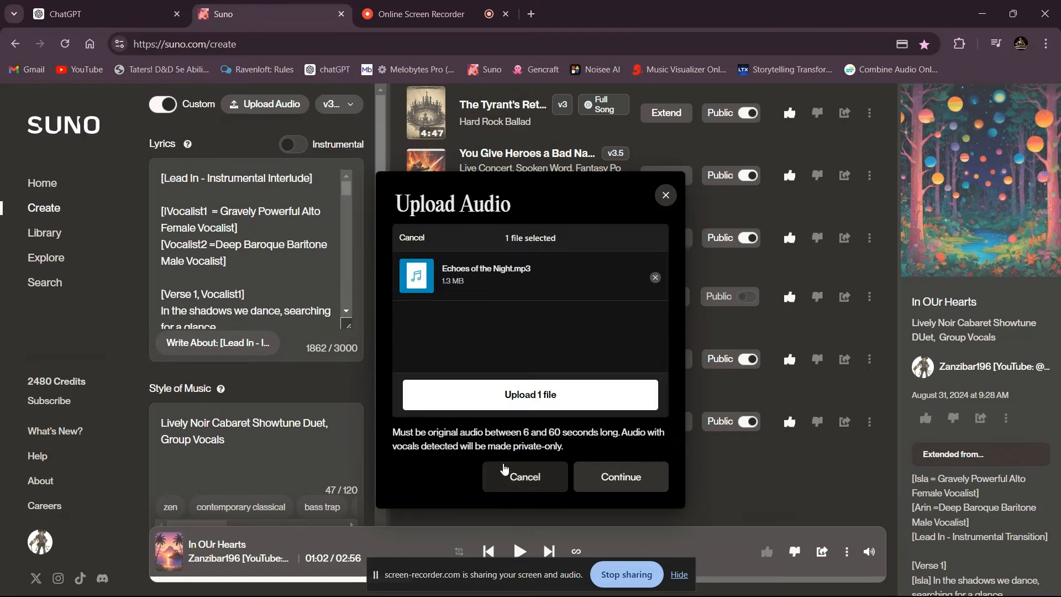
left_click(538, 406)
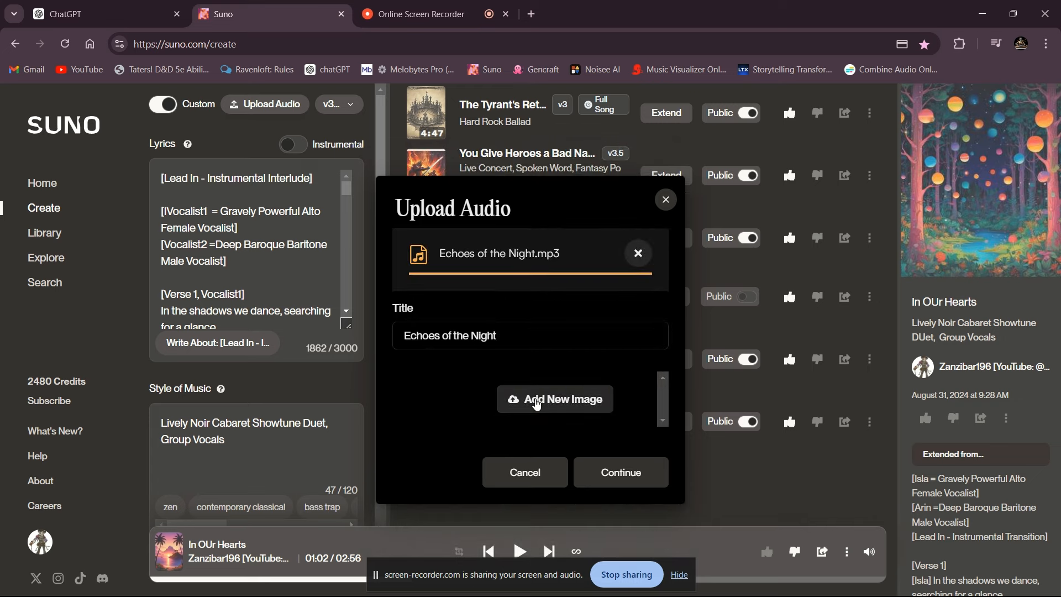
left_click(605, 476)
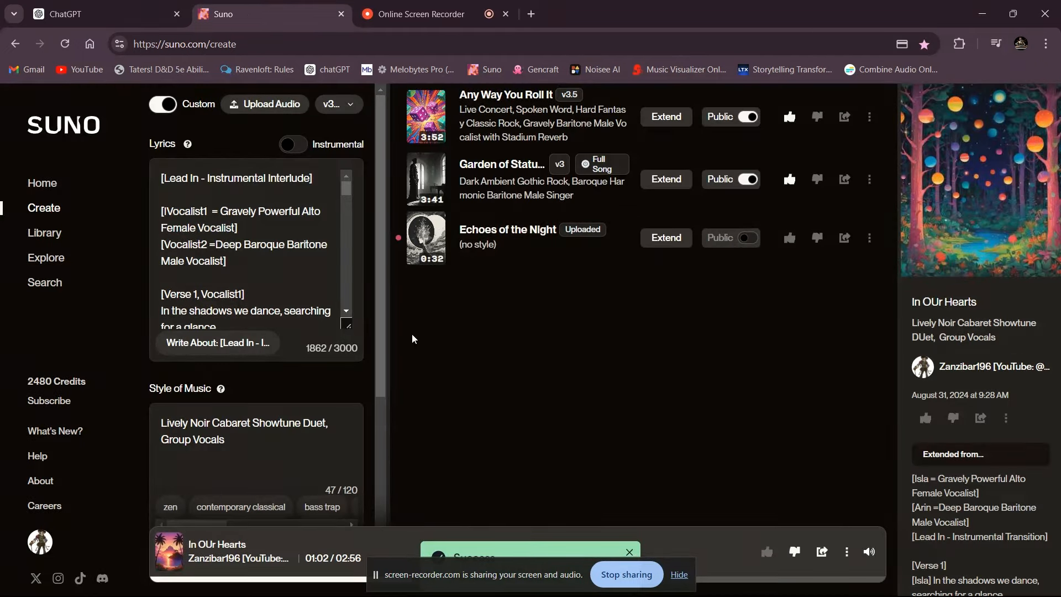
Choose the uploaded Echoes of the Night clip for extending and set its extend-from time to 10 seconds
scroll(191, 307, "down", 7)
left_click(426, 237)
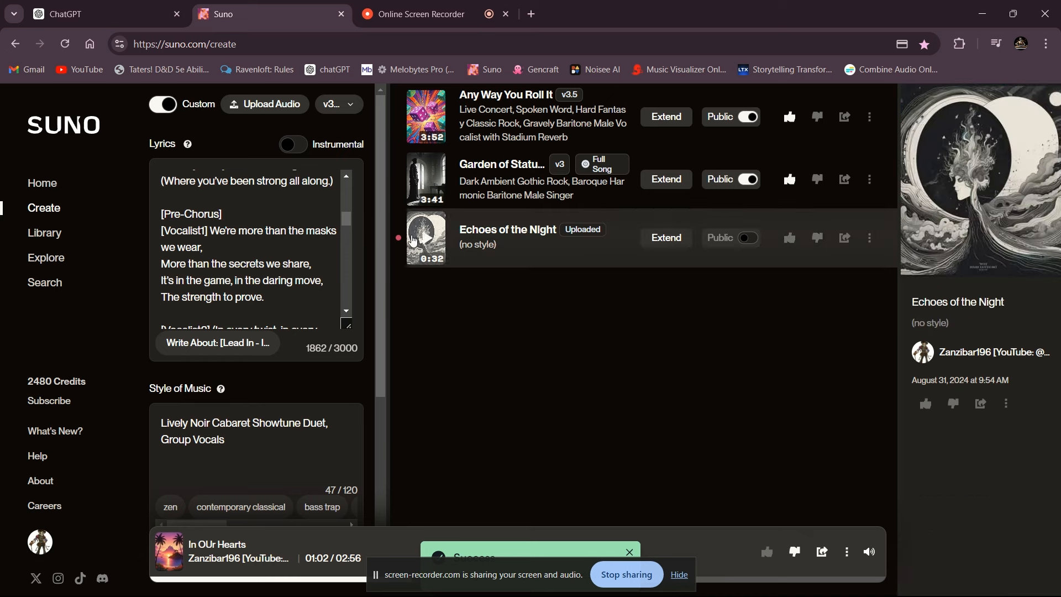
scroll(277, 362, "down", 2)
scroll(278, 362, "down", 3)
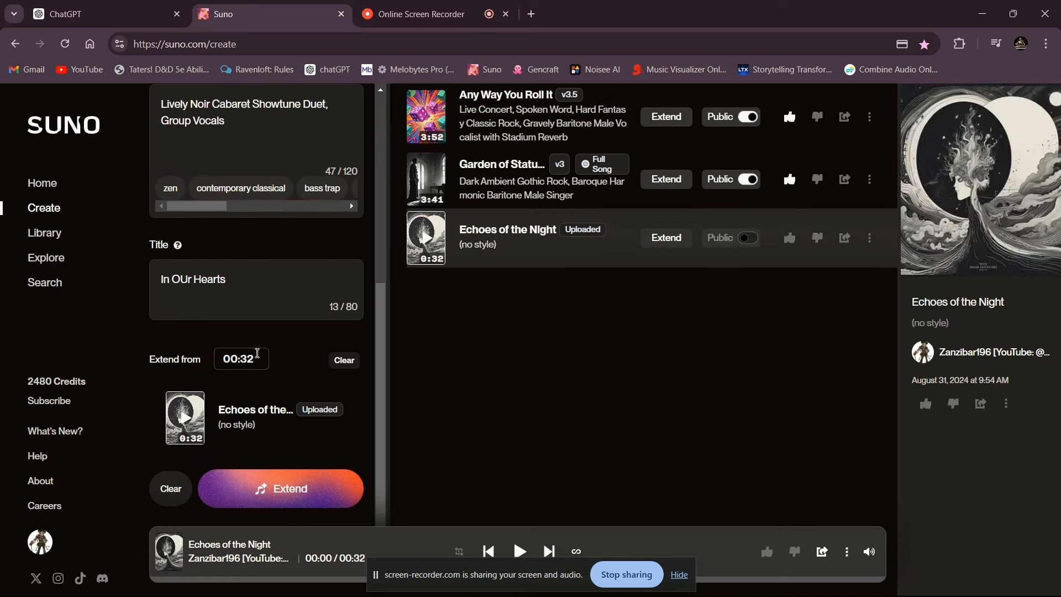
left_click(260, 355)
type("10")
Delete the stray "I" before Vocalist1 in the female vocalist tag of the lyrics
scroll(216, 251, "up", 6)
scroll(282, 266, "up", 5)
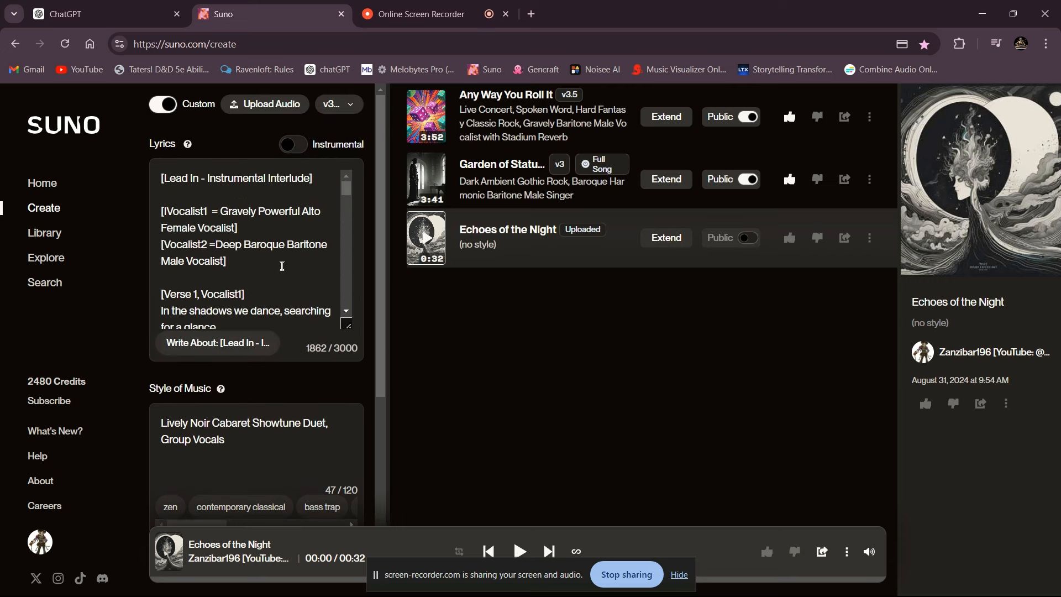
scroll(282, 264, "down", 12)
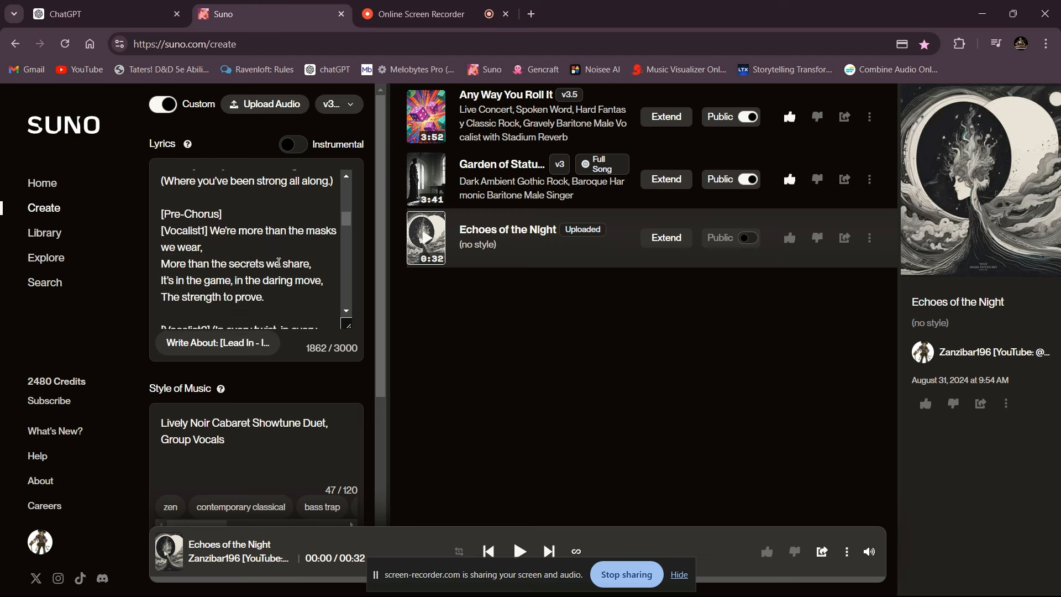
scroll(280, 262, "down", 15)
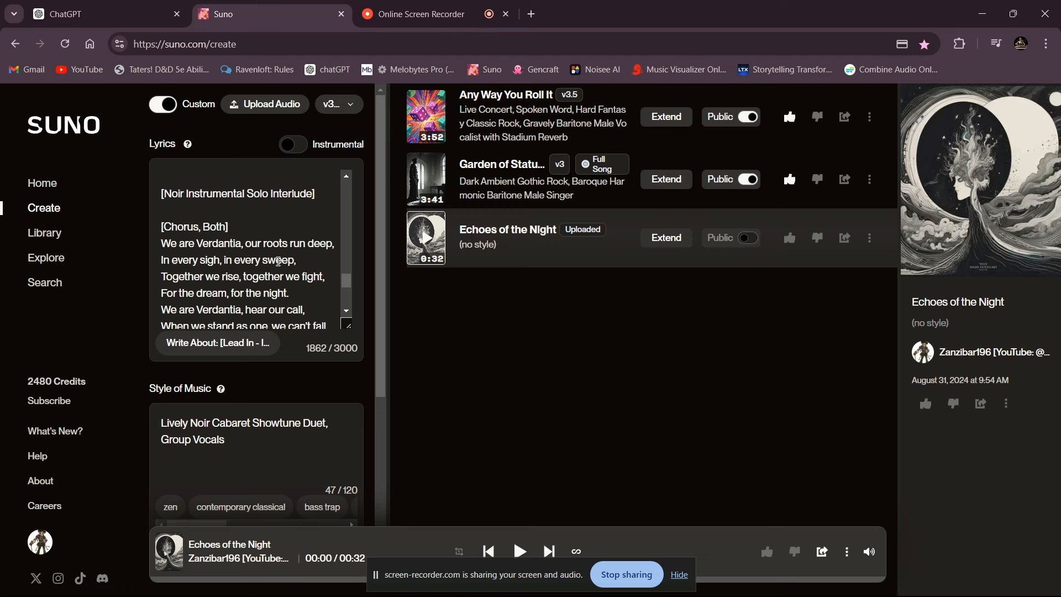
scroll(279, 261, "up", 20)
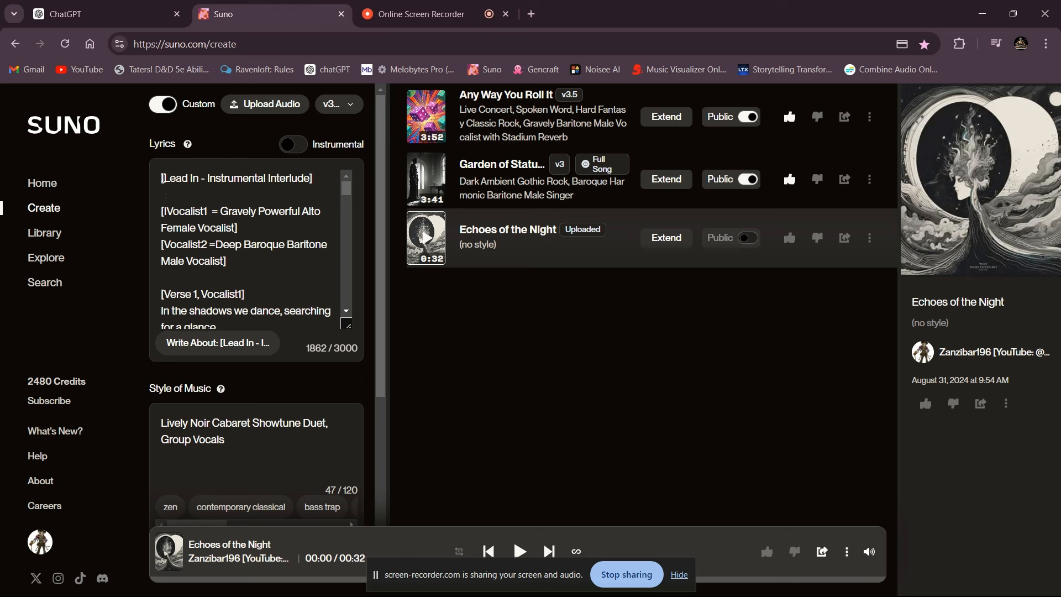
left_click(166, 213)
key("BackSpace")
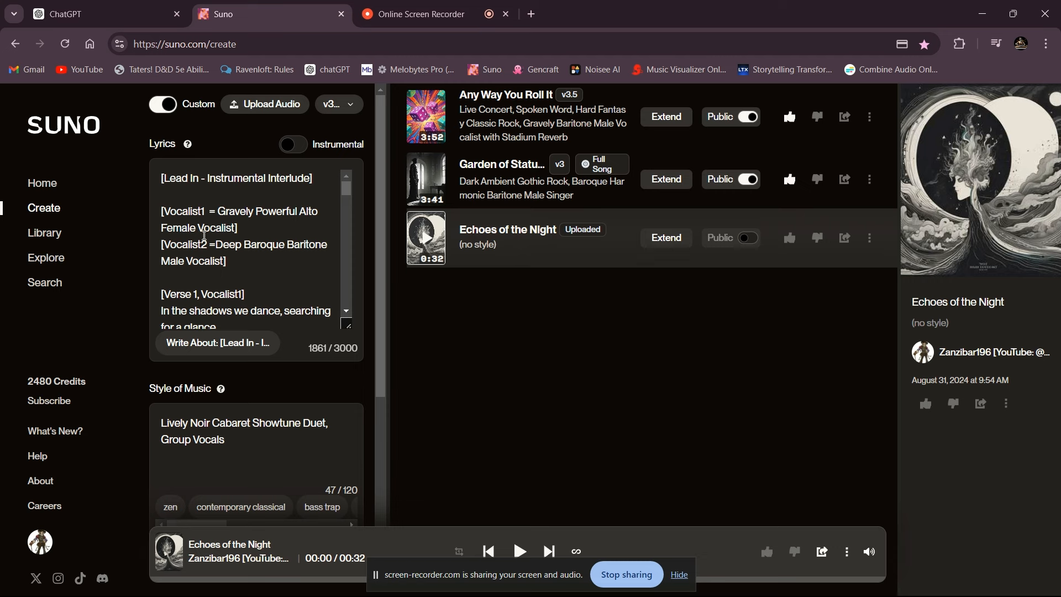
Review the Verse 1 and Verse 2 lyrics, including their vocalist tags, the transition tag and the parentheses around the second vocalist's lines
scroll(204, 236, "down", 1)
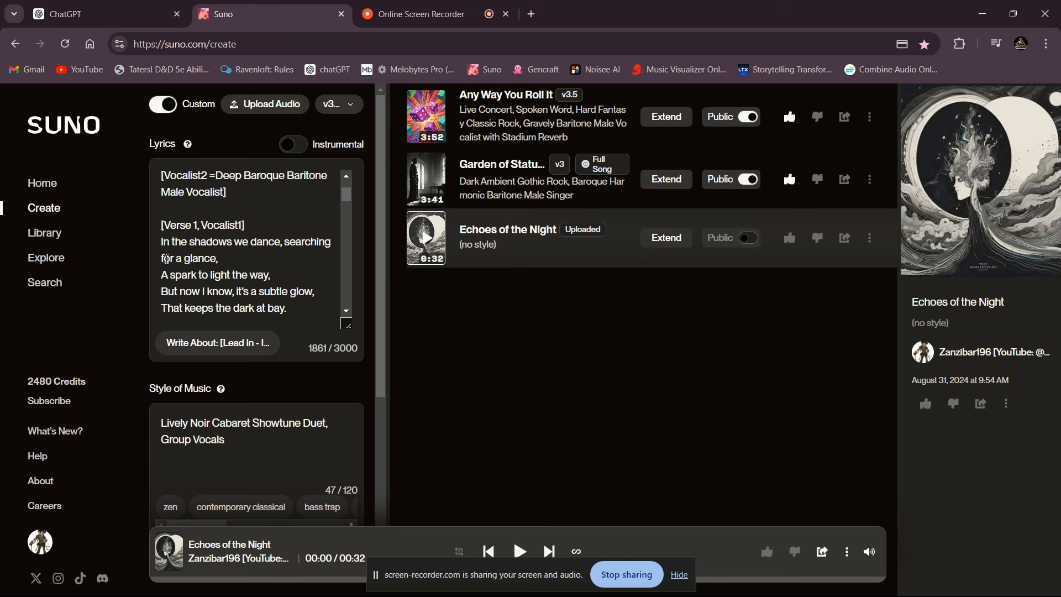
scroll(182, 302, "down", 2)
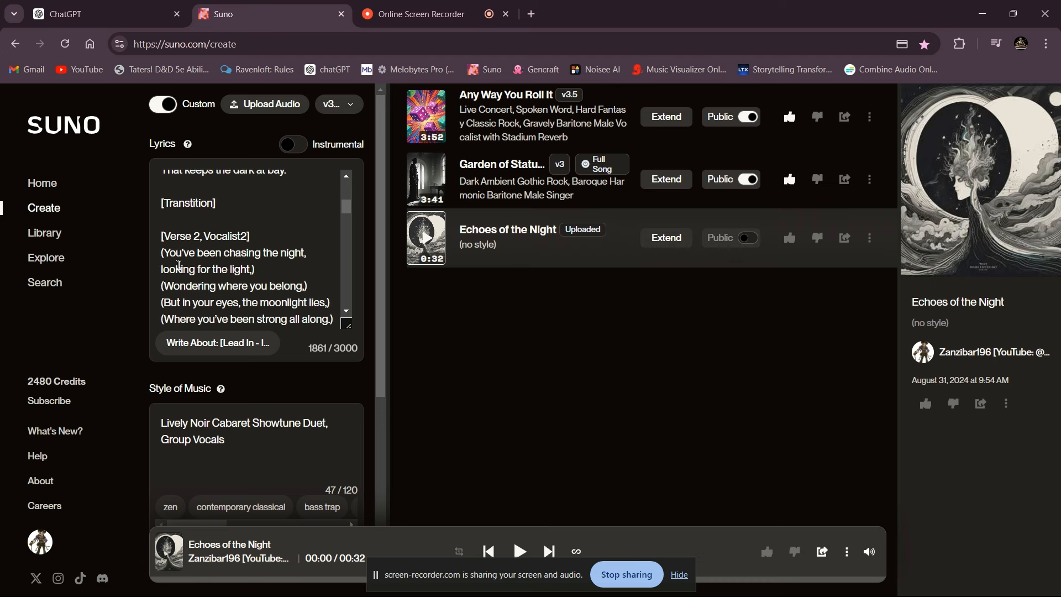
scroll(175, 274, "down", 2)
scroll(177, 225, "up", 1)
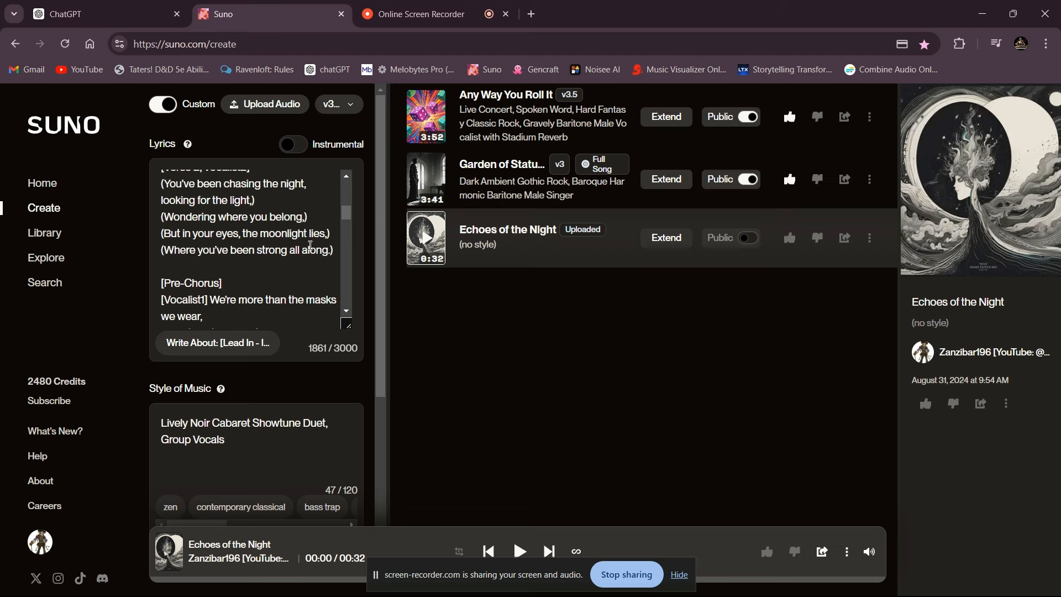
scroll(212, 247, "up", 2)
scroll(210, 253, "down", 1)
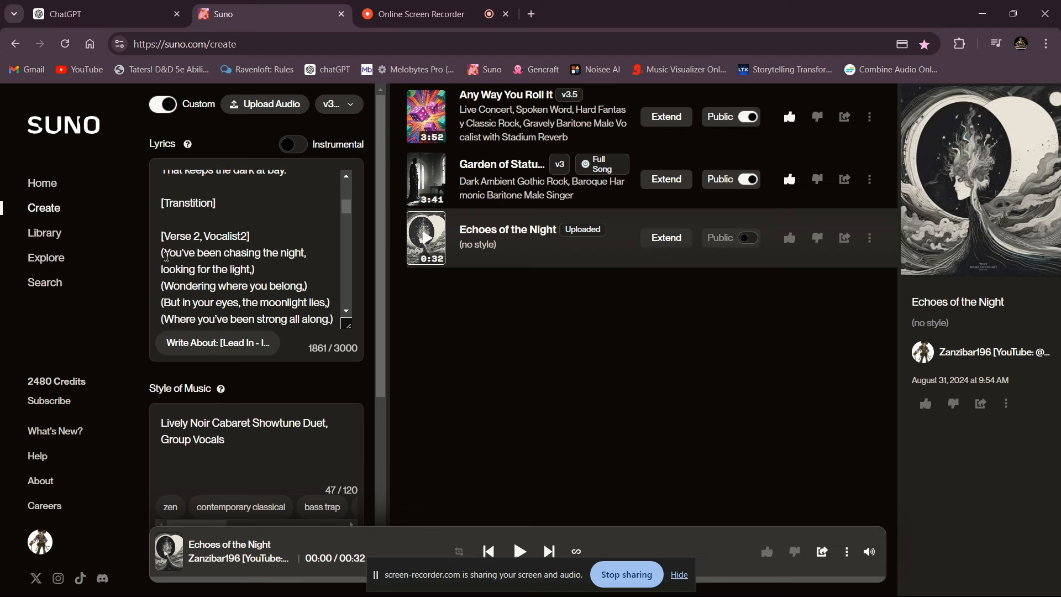
scroll(167, 256, "down", 1)
scroll(217, 218, "up", 1)
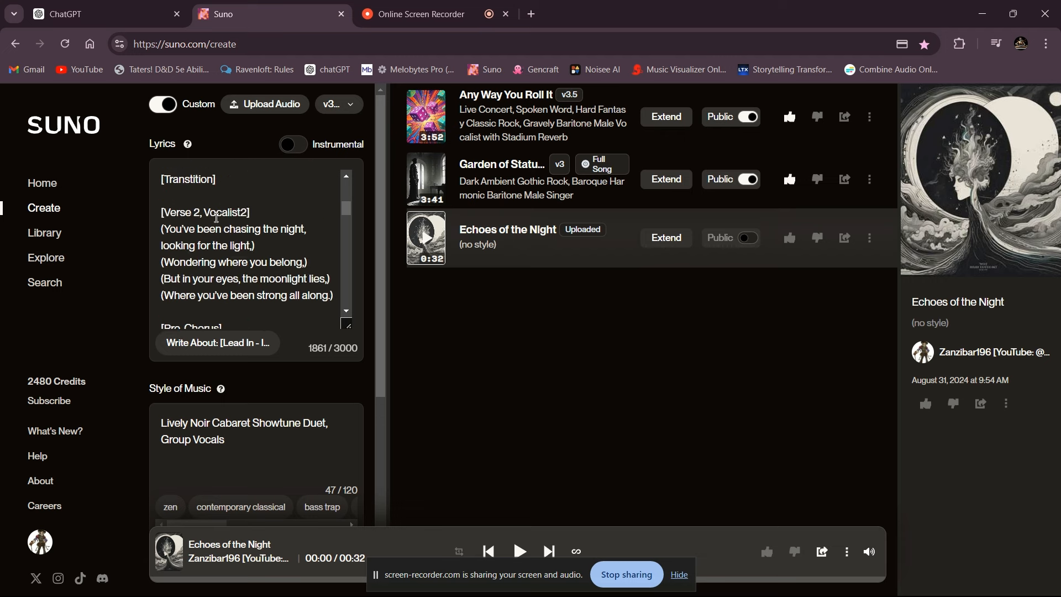
scroll(216, 218, "up", 4)
scroll(202, 225, "down", 4)
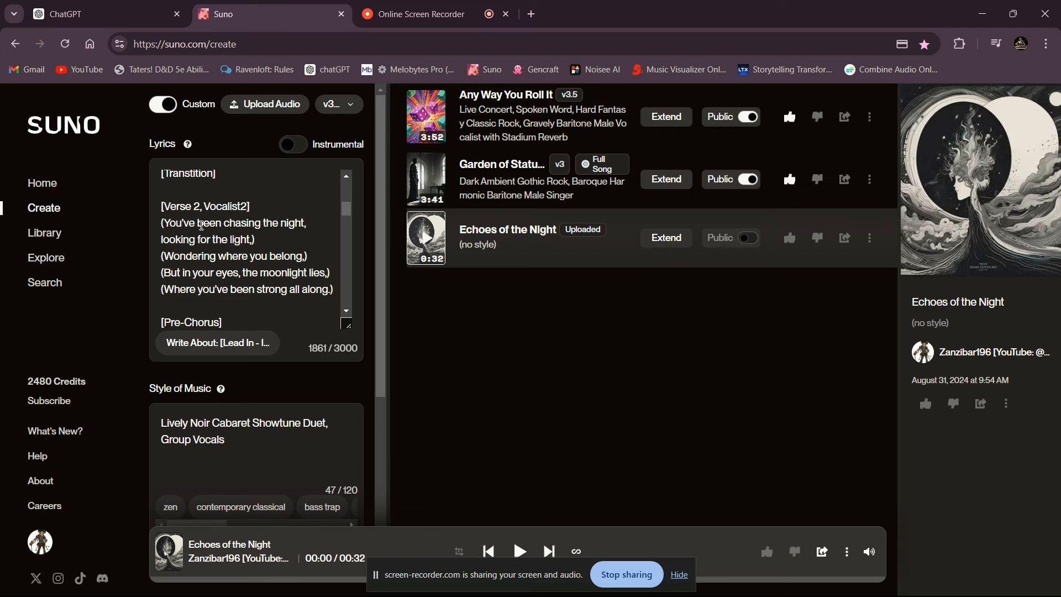
Read the lyrics from the pre-chorus through the choruses and bridge to the outro, checking the section and vocalist tags
scroll(201, 226, "down", 2)
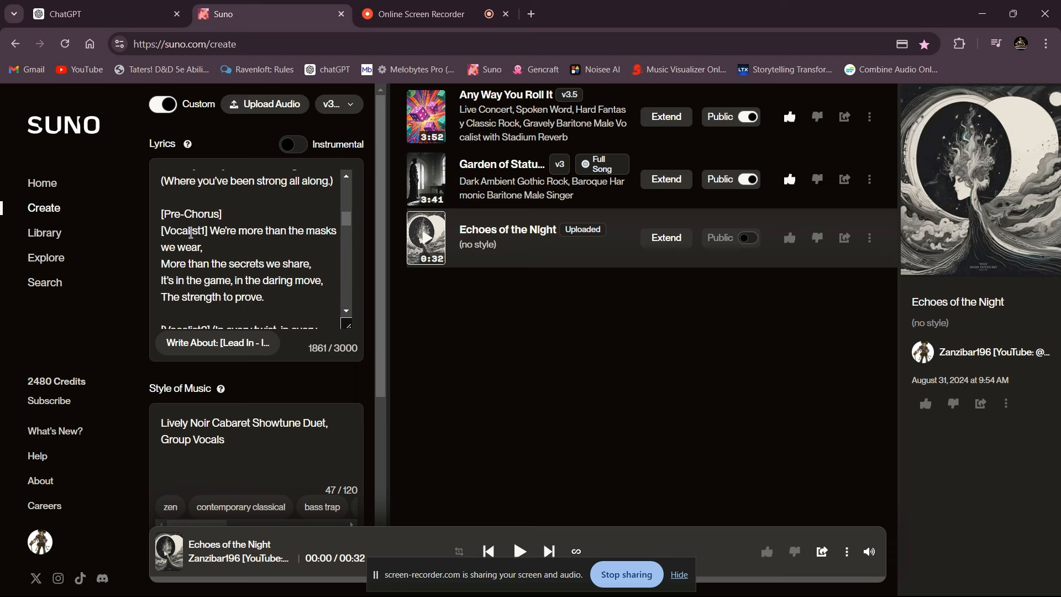
scroll(192, 247, "down", 2)
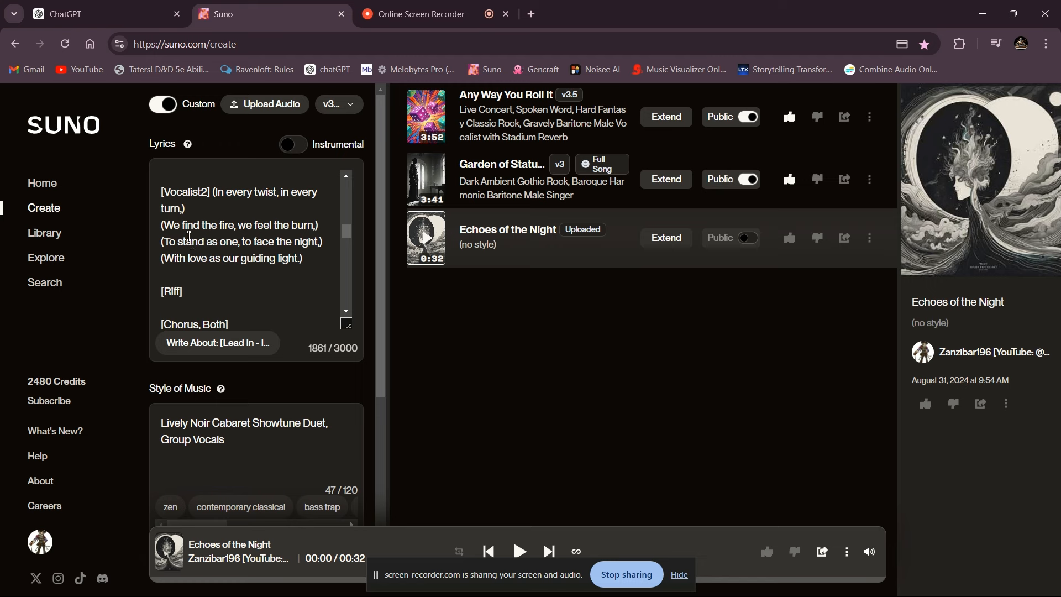
scroll(201, 221, "down", 1)
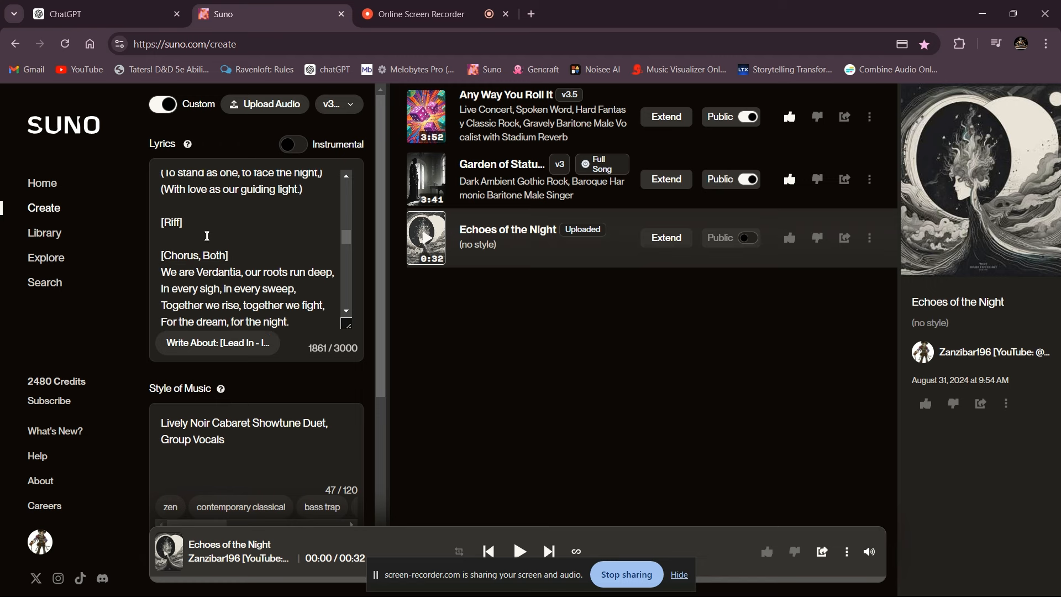
scroll(209, 219, "down", 1)
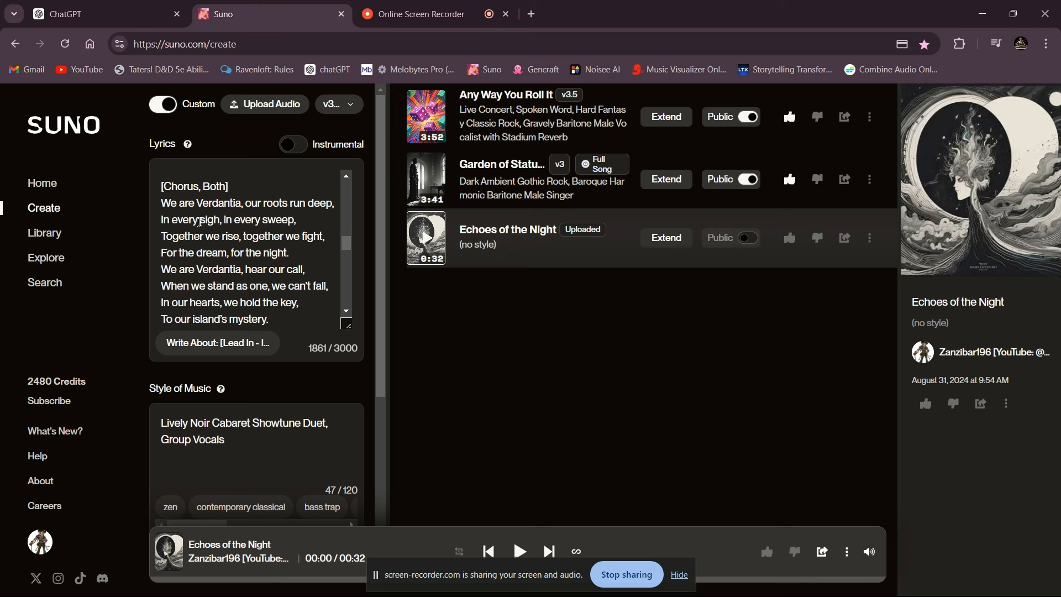
scroll(194, 237, "down", 1)
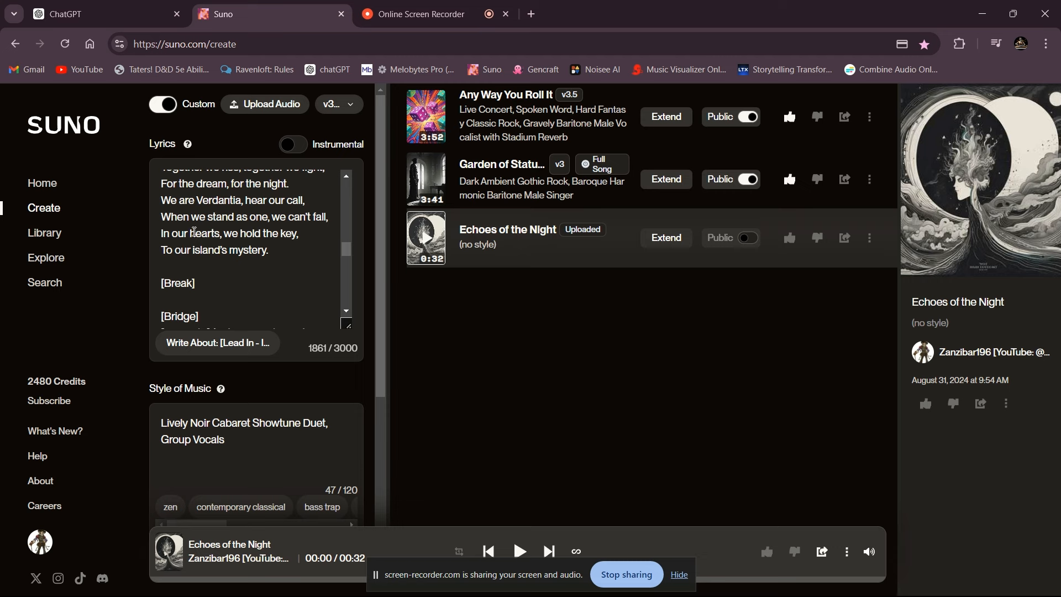
scroll(194, 232, "down", 3)
scroll(190, 220, "up", 1)
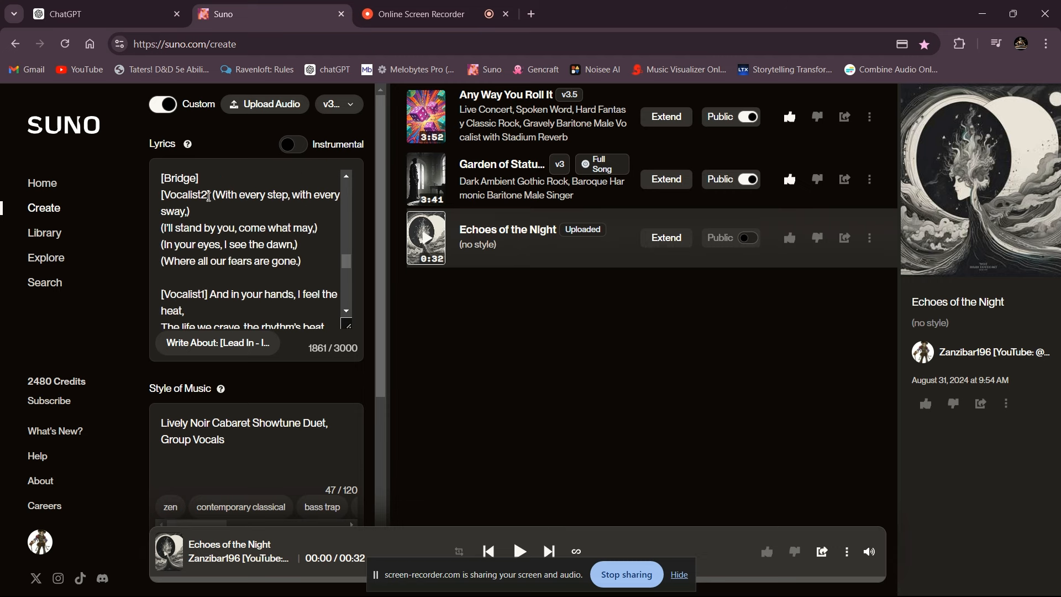
scroll(212, 227, "down", 1)
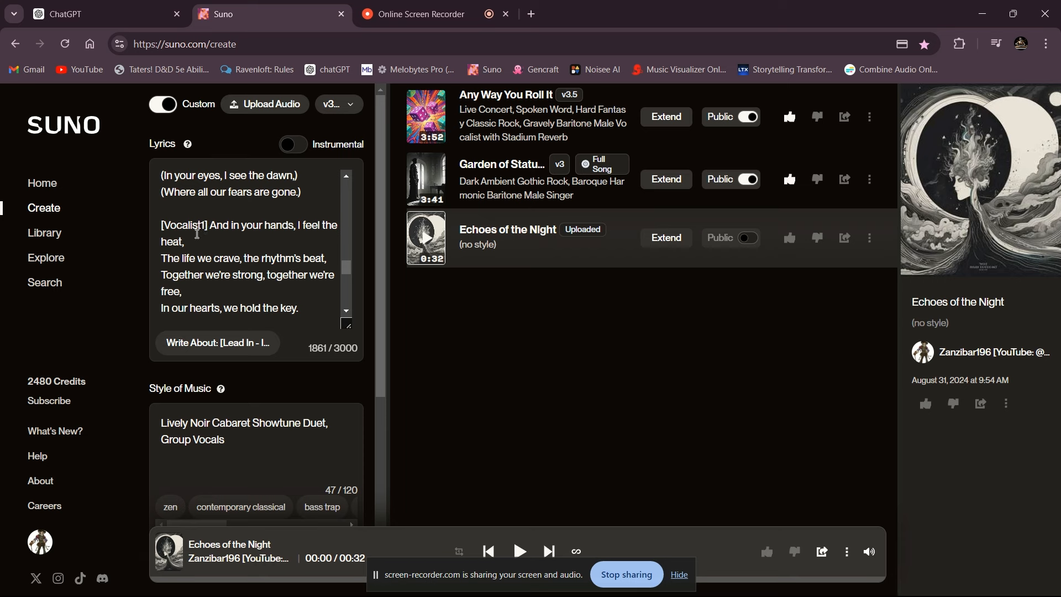
scroll(211, 243, "down", 4)
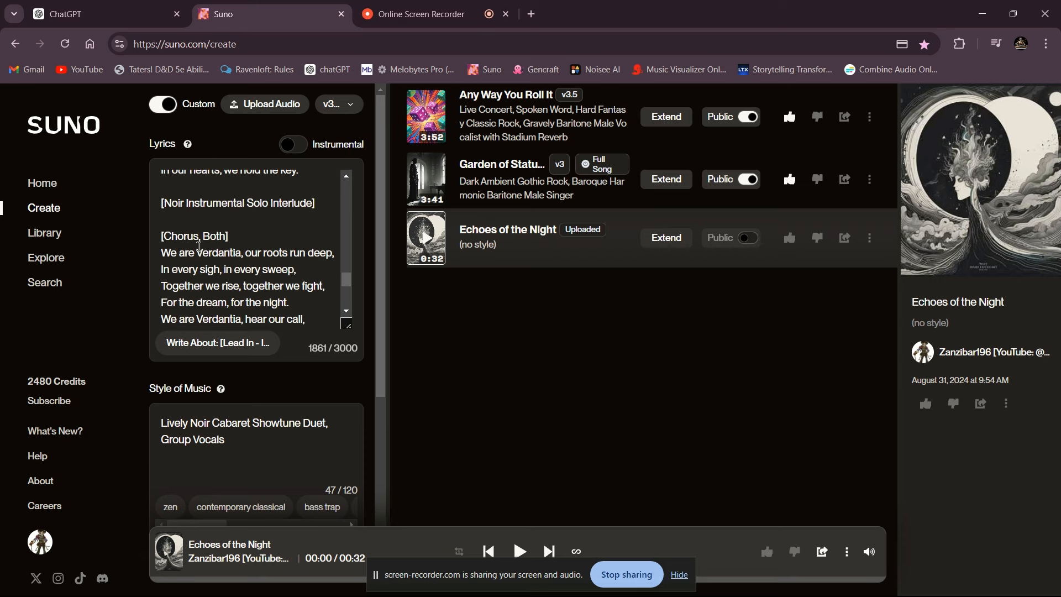
scroll(204, 238, "up", 1)
scroll(181, 242, "down", 3)
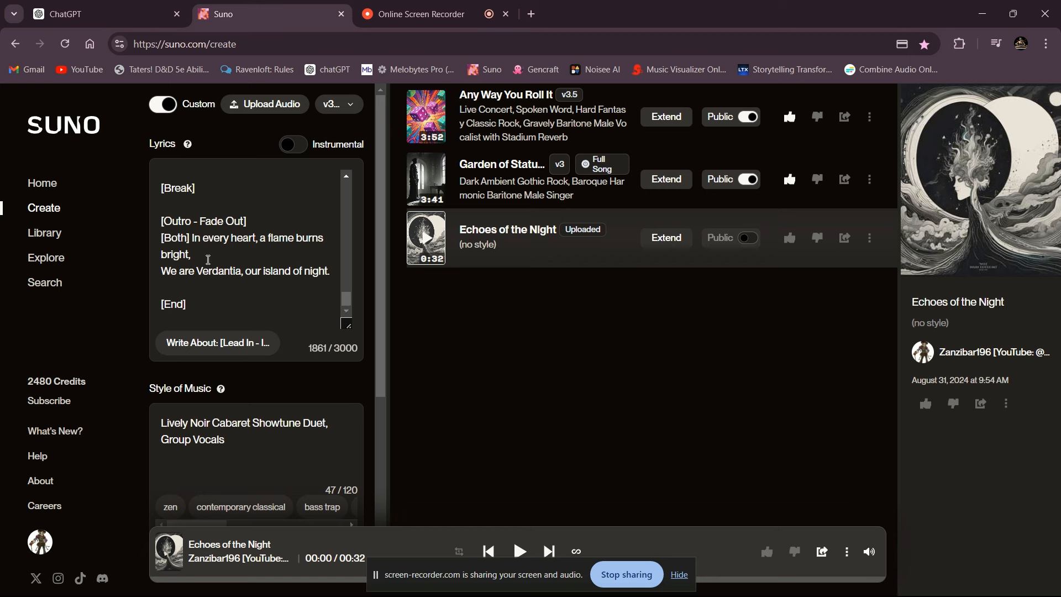
Change the outro tag to [Outro - Fade Out, Both] and remove the separate [Both] tag before "In every heart, a flame burns bright"
scroll(234, 292, "down", 1)
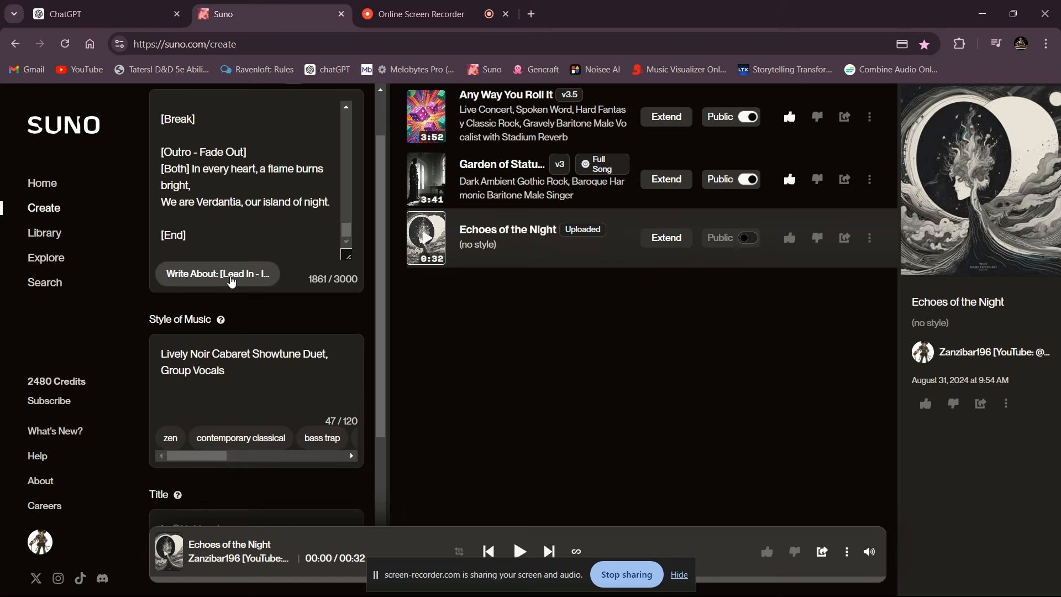
left_click(245, 153)
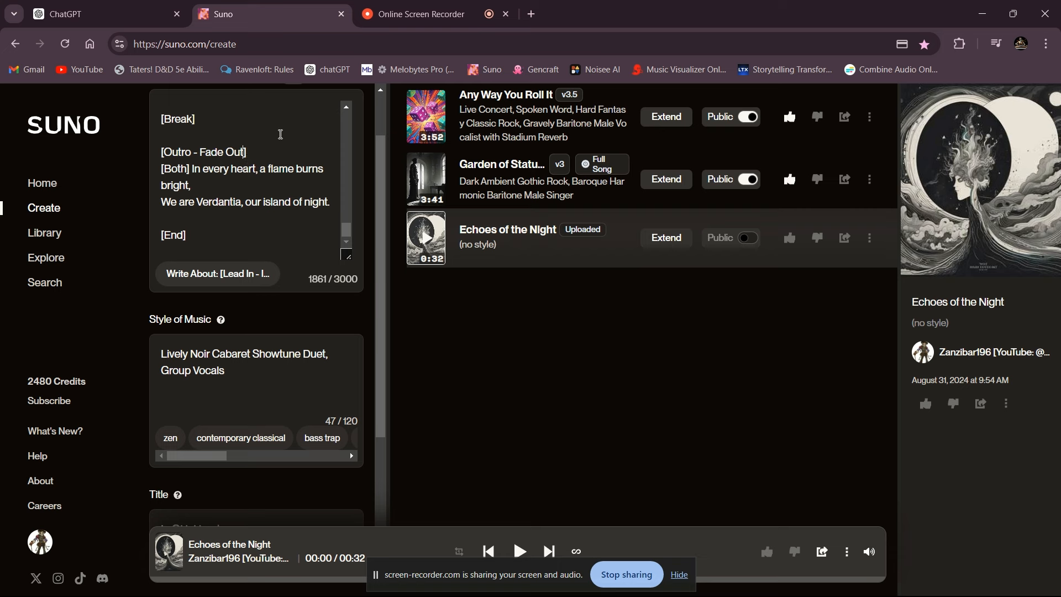
type(", Both")
key("shift+Left")
key("shift+Left")
key("shift+Left")
key("shift+Left")
key("shift+Left")
key("shift+Left")
key("BackSpace")
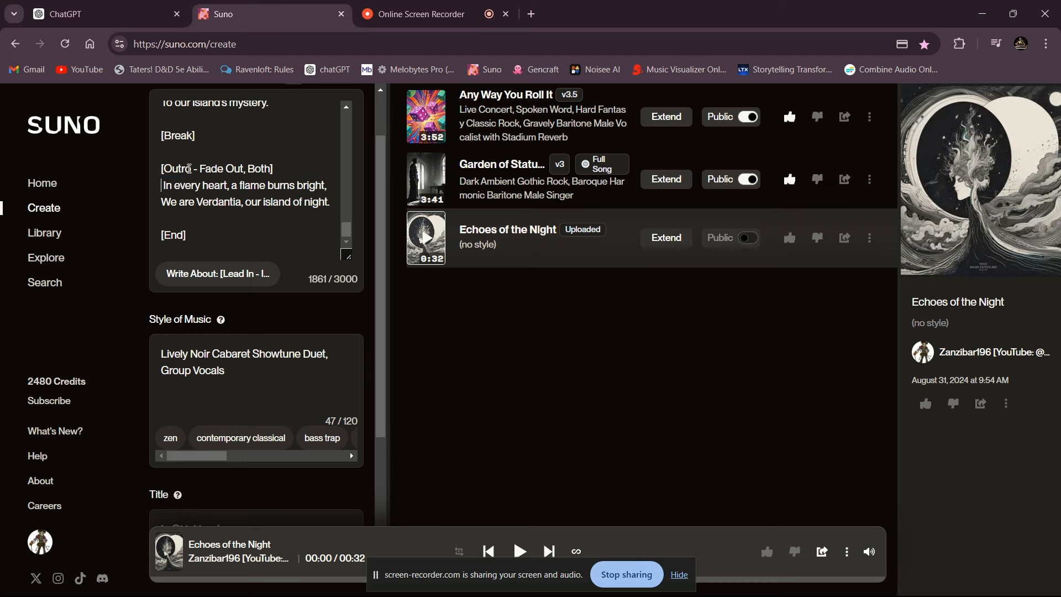
key("Delete")
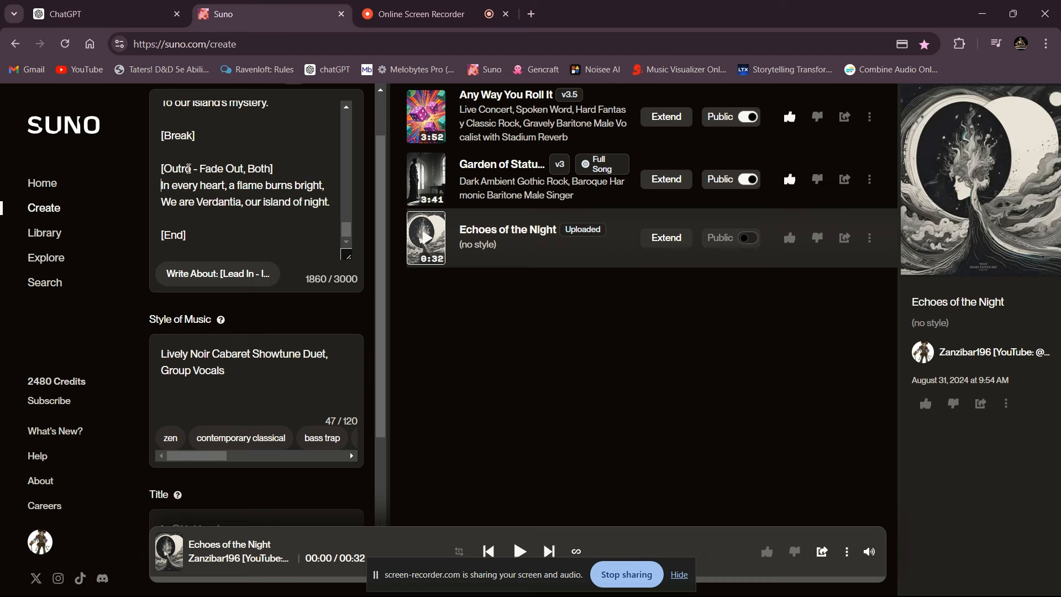
Generate the extension of Echoes of the Night from 00:10 and view the details and cover art of both new songs
scroll(311, 440, "down", 5)
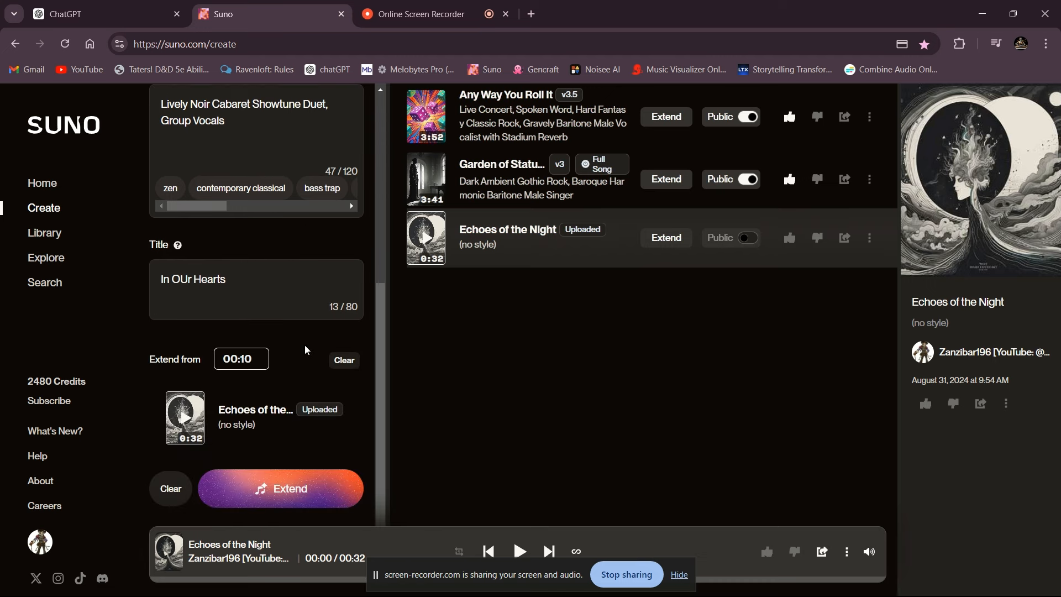
left_click(319, 490)
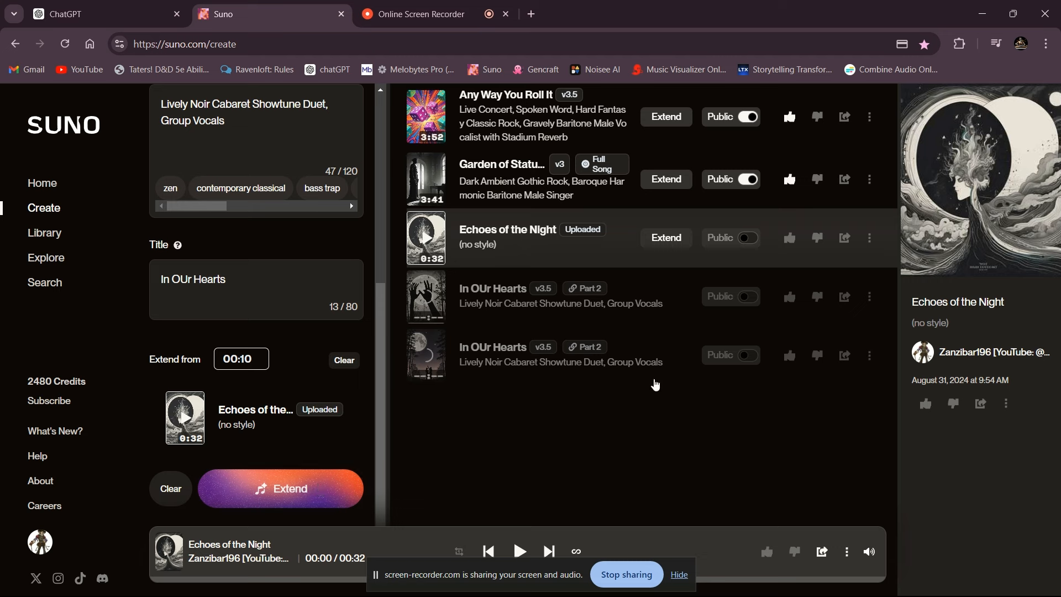
left_click(684, 307)
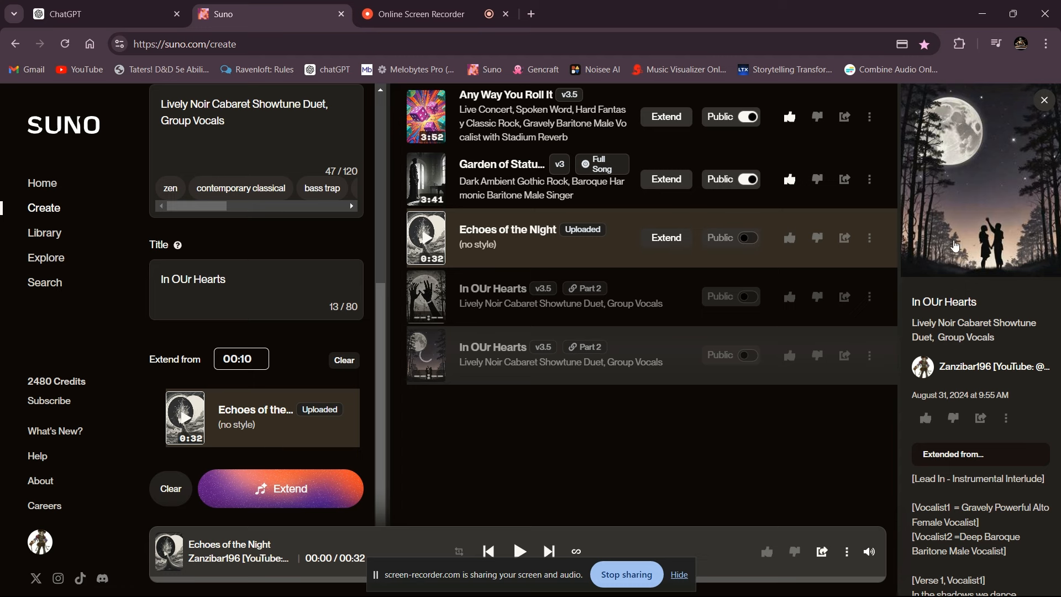
left_click(679, 287)
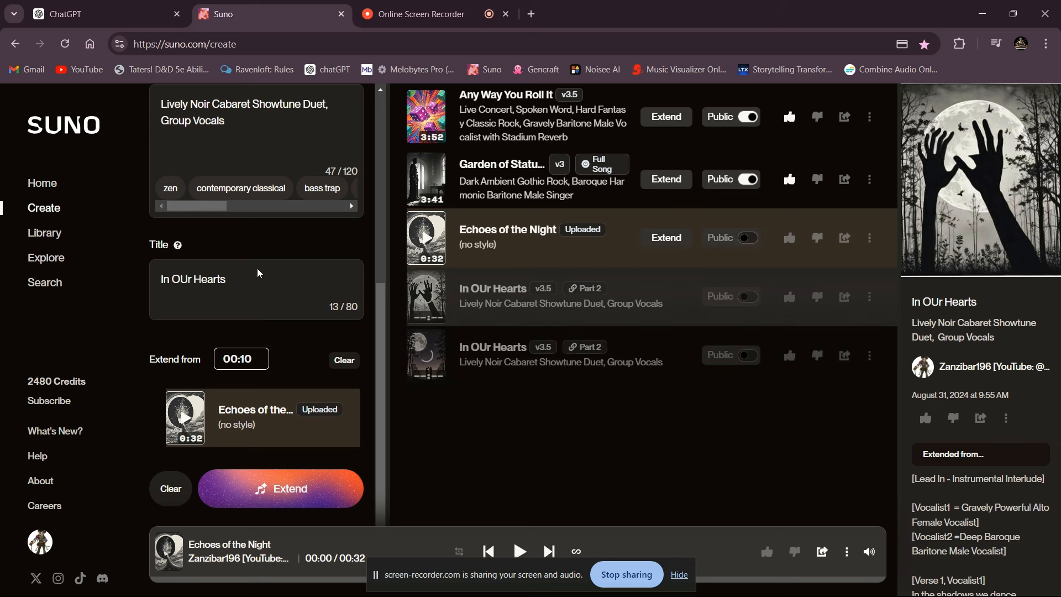
Listen to the In OUr Hearts version with the raised-hands cover, following the lyrics from the beginning into the pre-chorus, and pause it
scroll(260, 294, "up", 6)
scroll(266, 252, "up", 15)
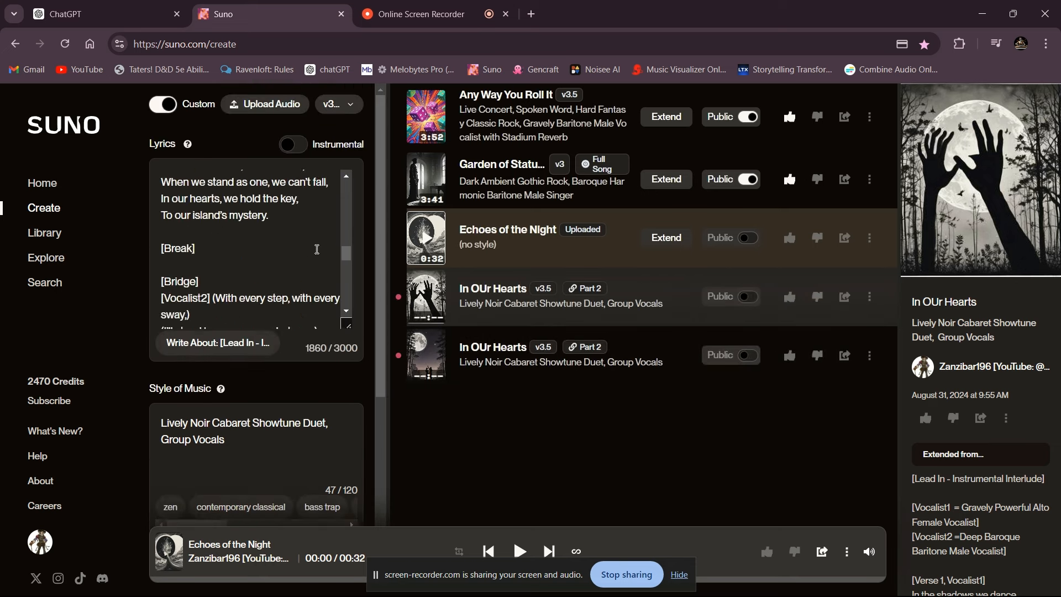
left_click(426, 296)
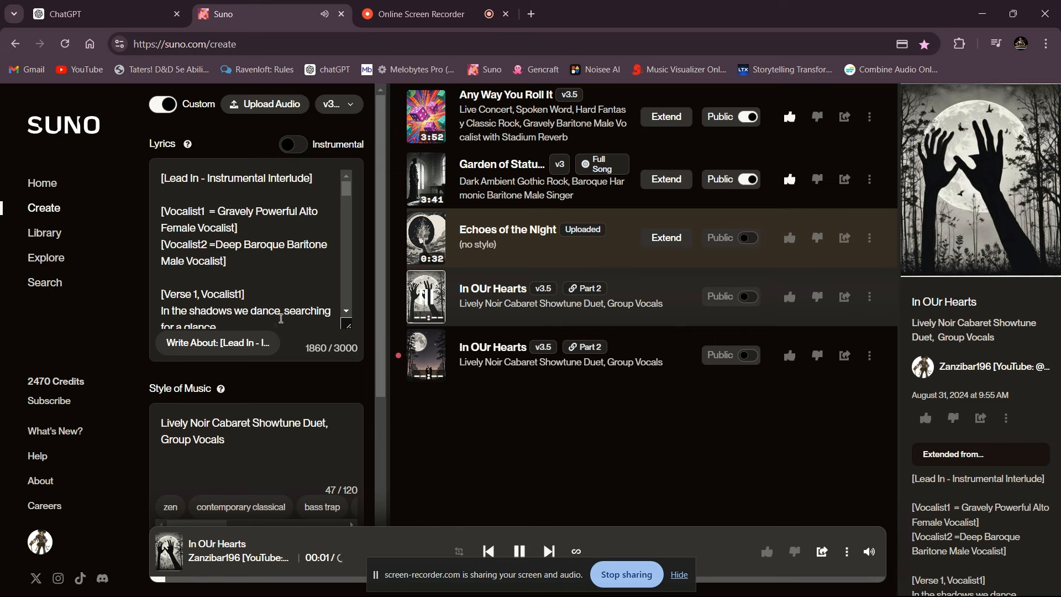
scroll(280, 304, "down", 1)
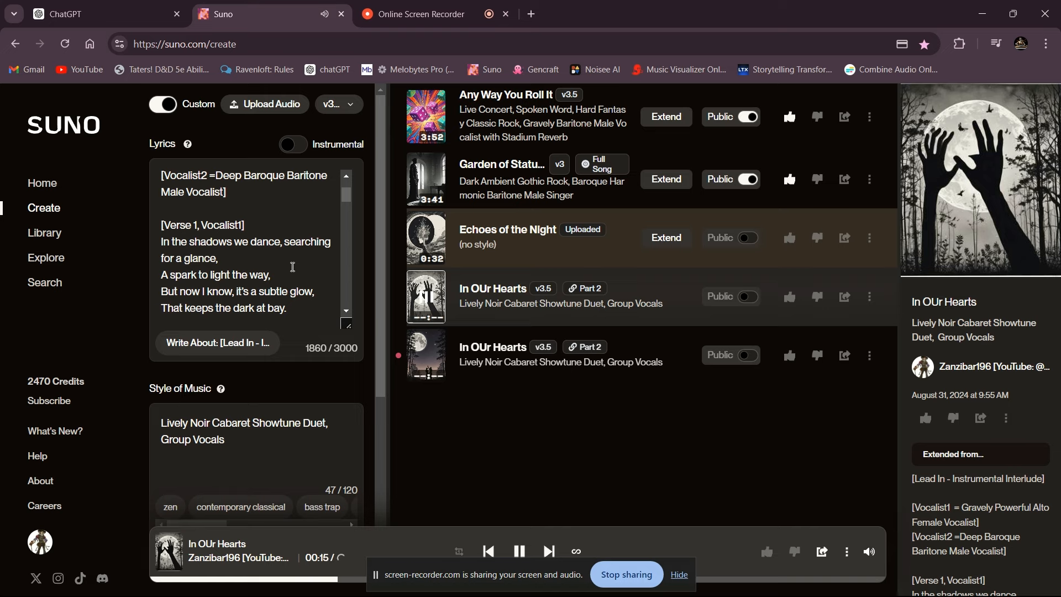
scroll(293, 268, "down", 1)
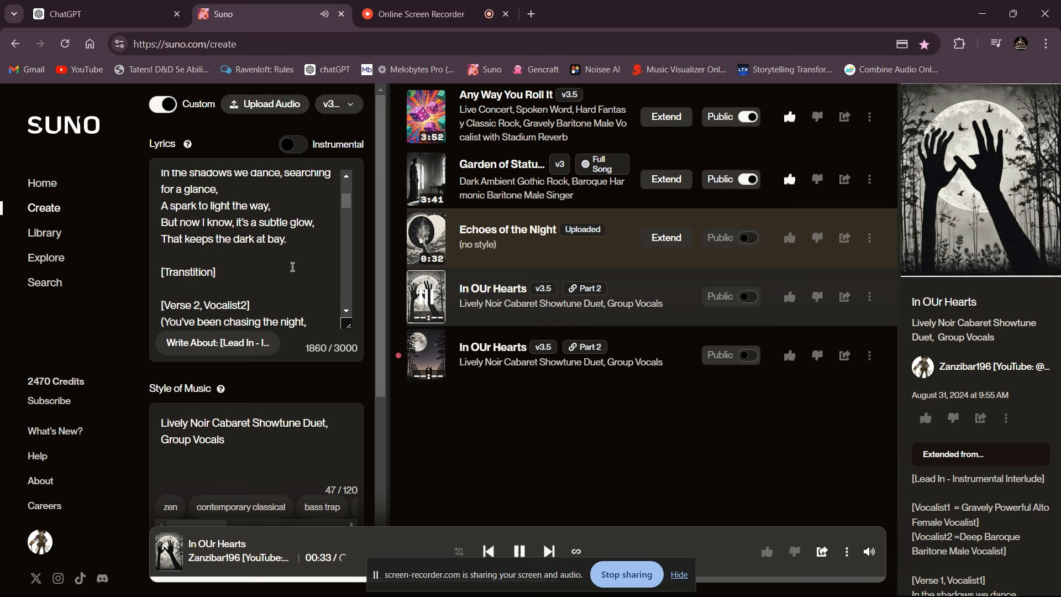
scroll(282, 256, "down", 3)
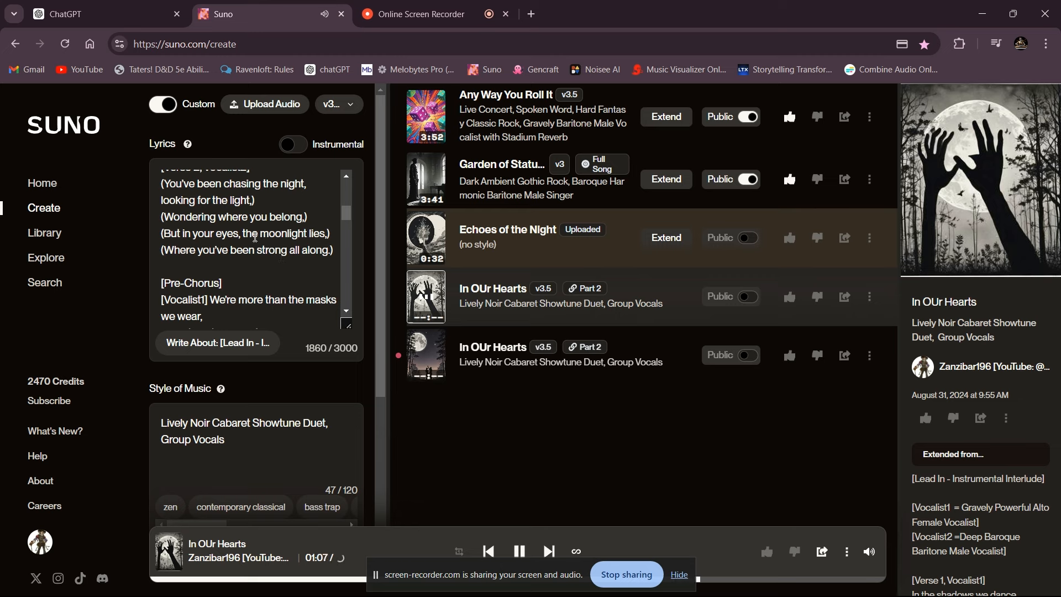
scroll(254, 236, "down", 2)
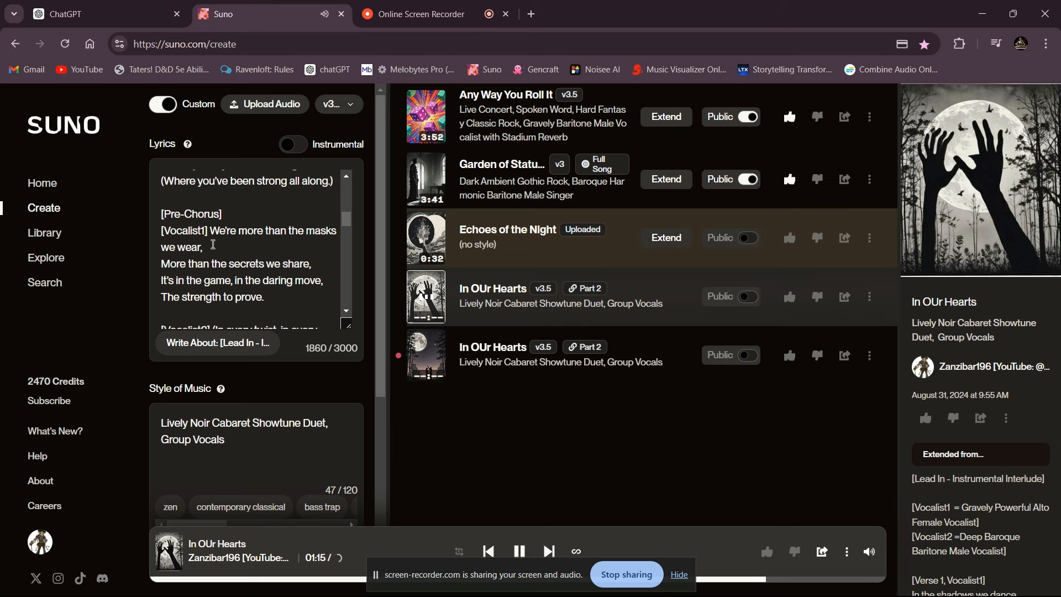
scroll(214, 272, "down", 2)
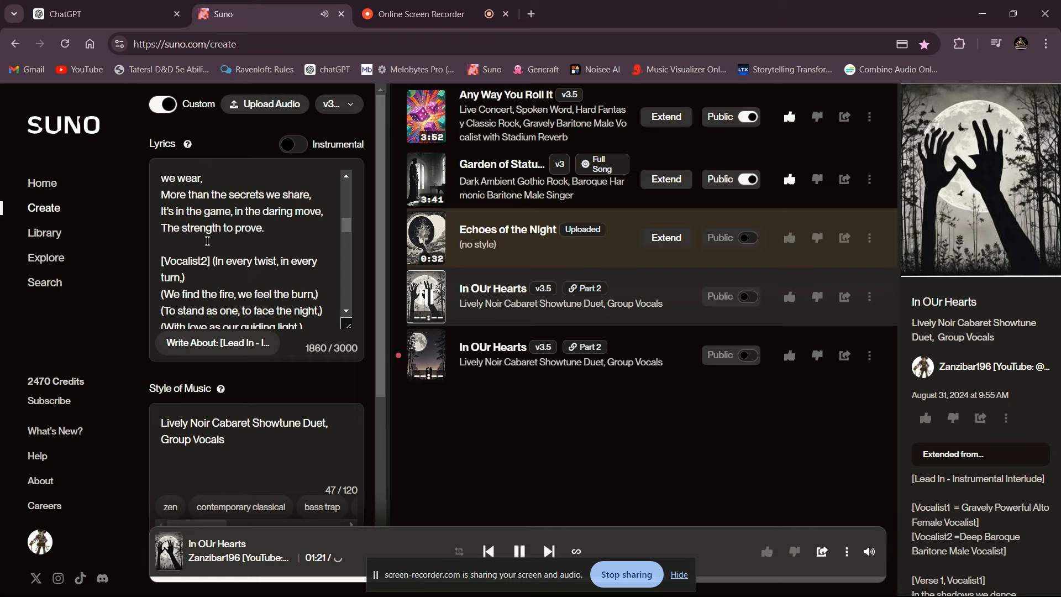
left_click(426, 302)
Report the raised-hands version of In OUr Hearts for "Doesn't follow lyrics" and "Doesn't follow style instructions"
left_click(870, 297)
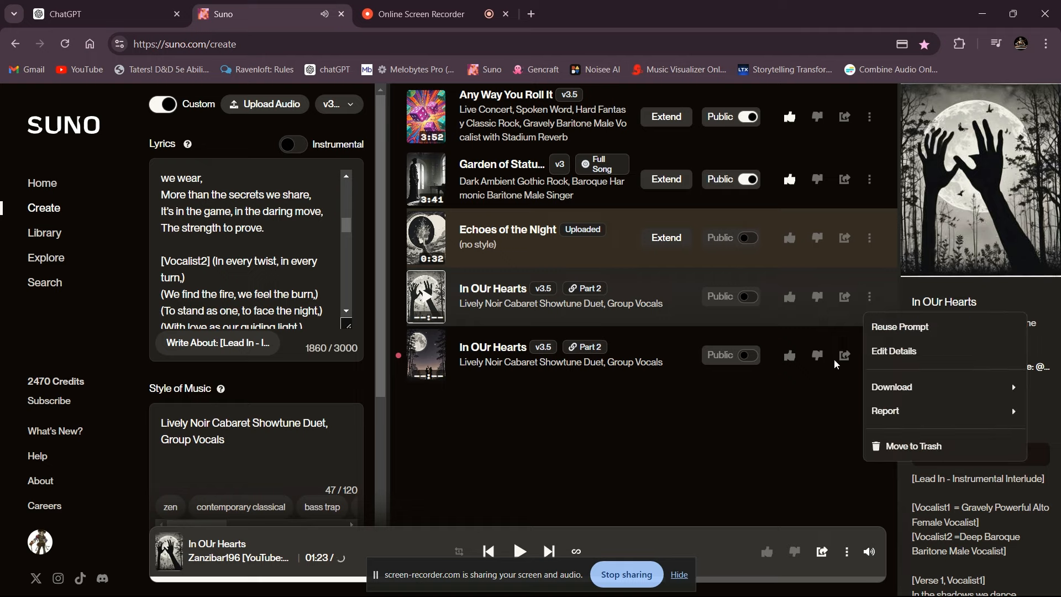
mouse_move(884, 411)
left_click(793, 416)
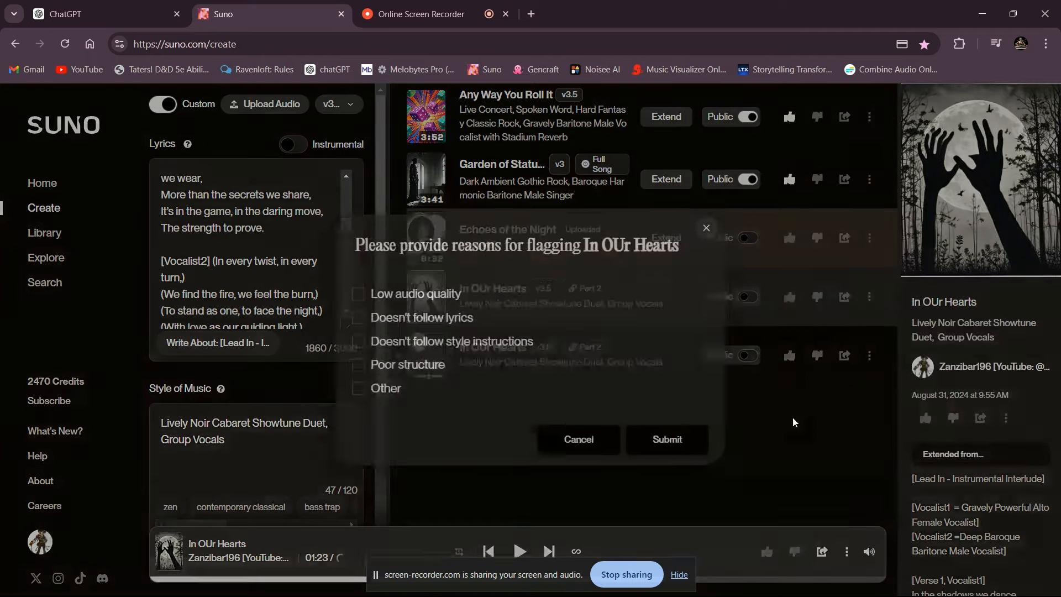
left_click(355, 317)
left_click(355, 341)
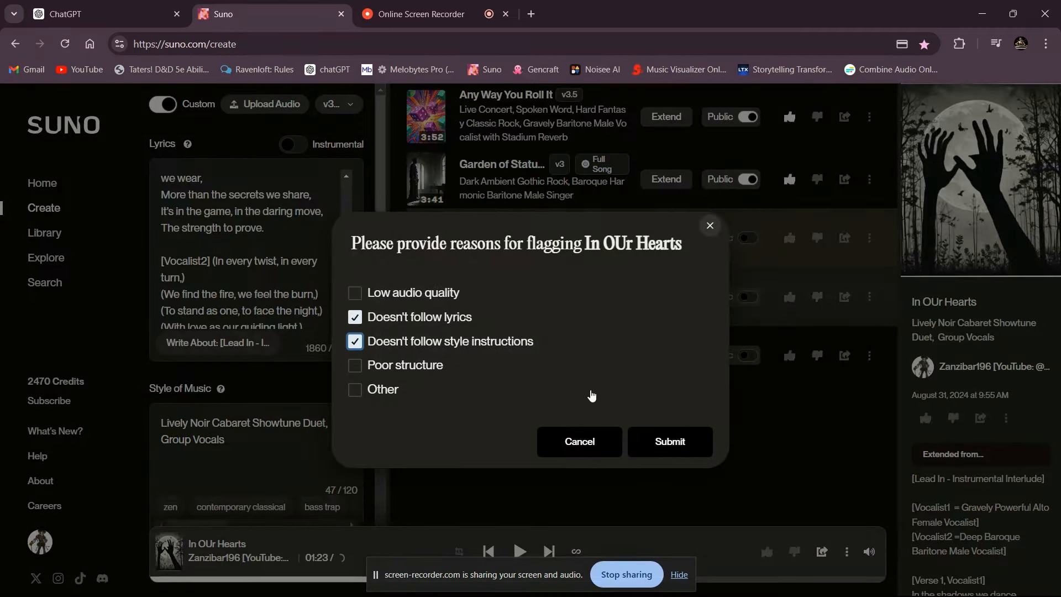
left_click(669, 446)
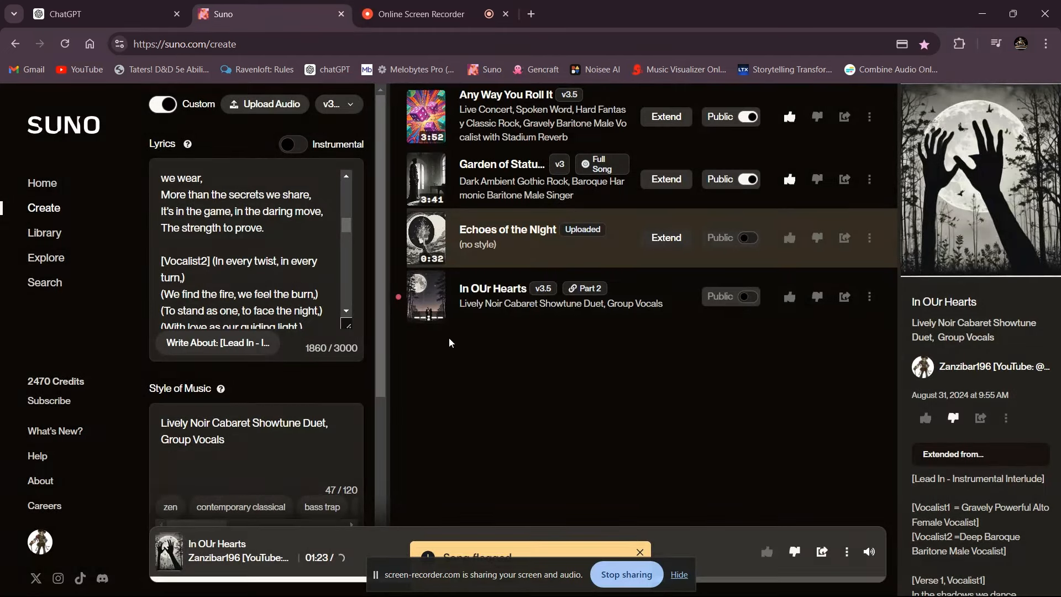
Listen to the In OUr Hearts version with the moonlit-couple cover, following the lyrics from the lead-in to Verse 2
left_click(436, 301)
scroll(221, 262, "up", 5)
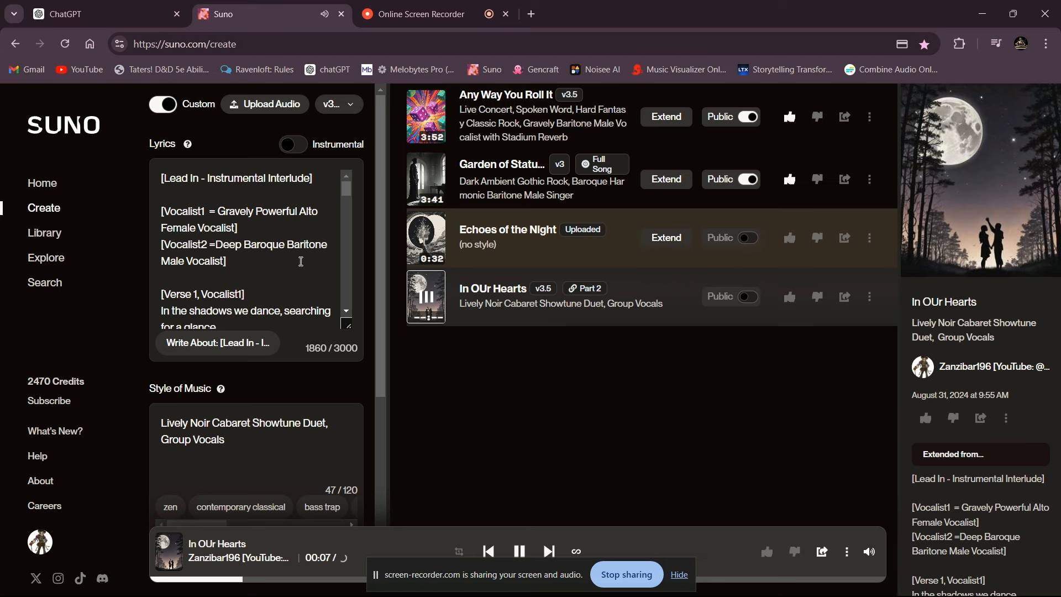
scroll(301, 261, "down", 1)
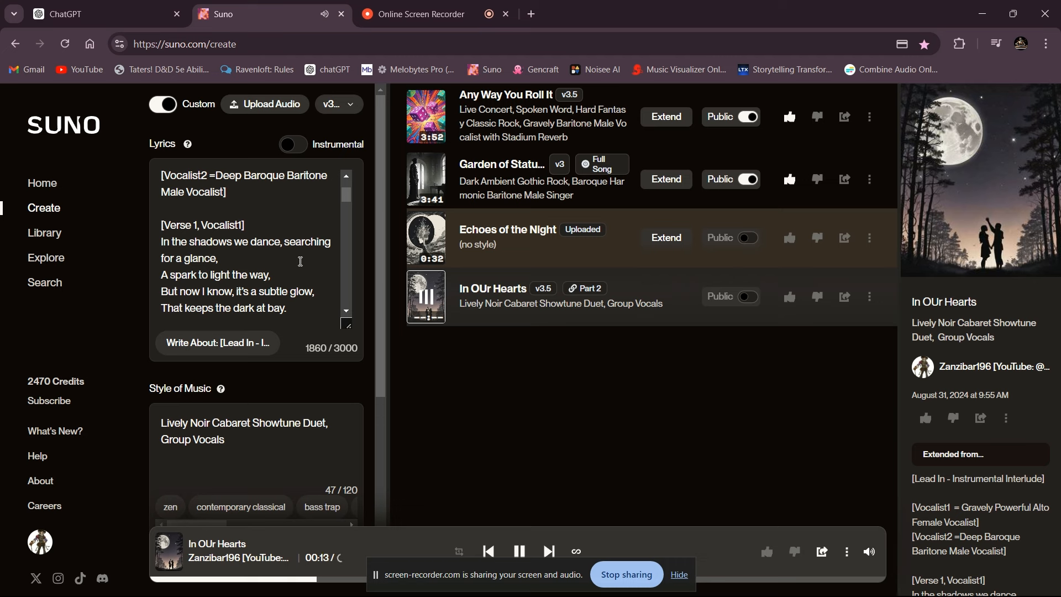
scroll(301, 262, "up", 2)
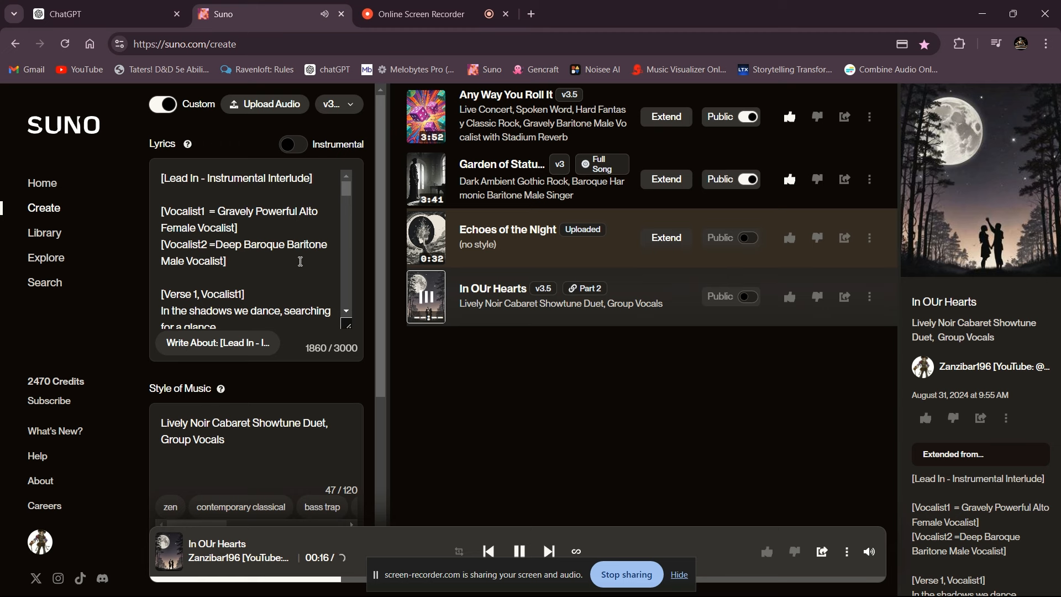
scroll(301, 262, "down", 2)
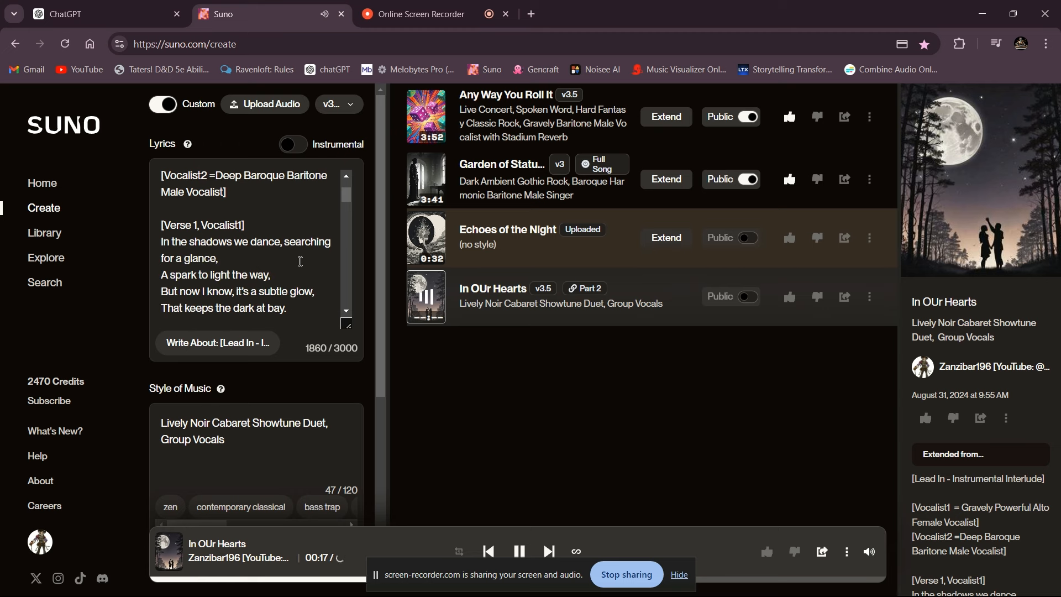
scroll(301, 261, "down", 2)
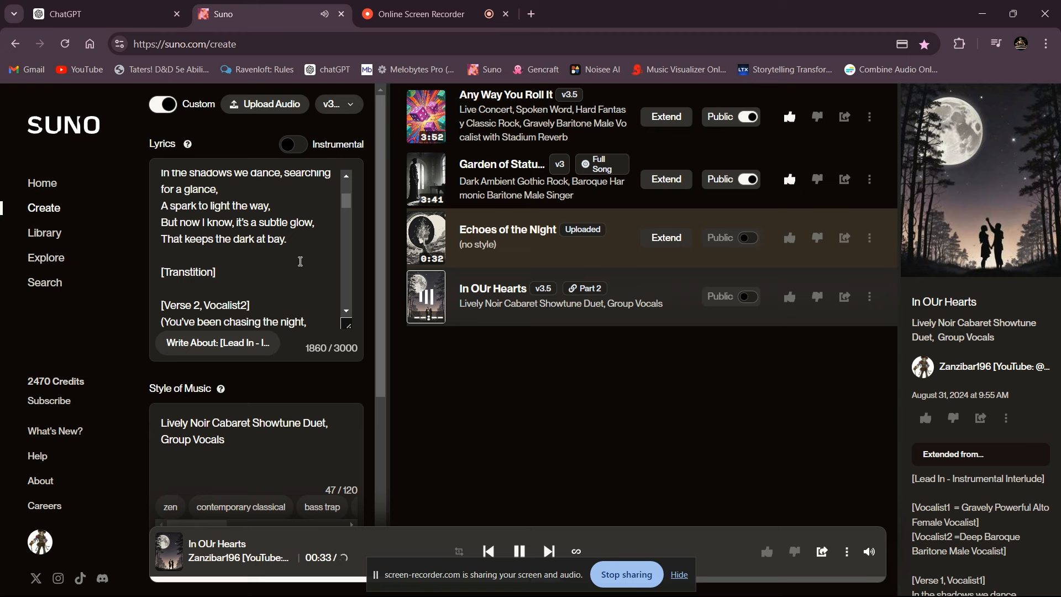
scroll(300, 262, "down", 1)
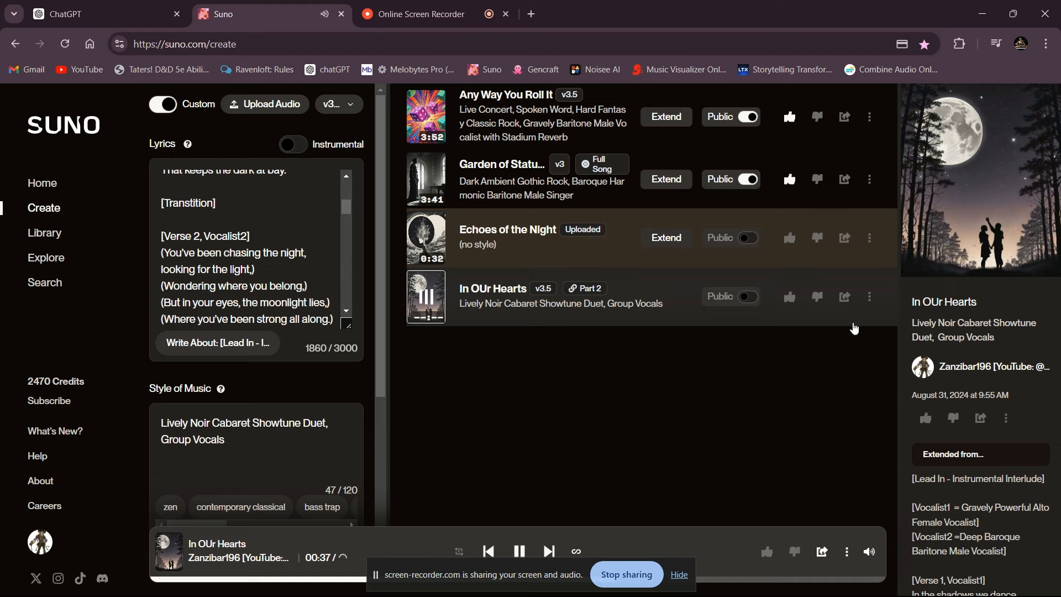
Report the moonlit-couple version of In OUr Hearts for low audio quality and not following the lyrics or style instructions, and dislike it
left_click(869, 298)
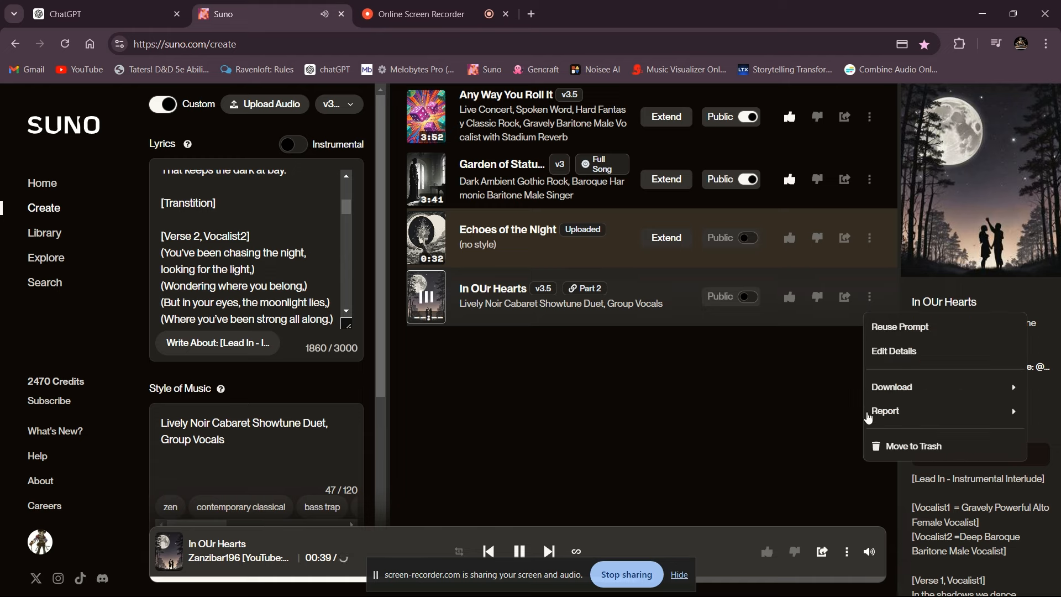
mouse_move(866, 415)
left_click(801, 416)
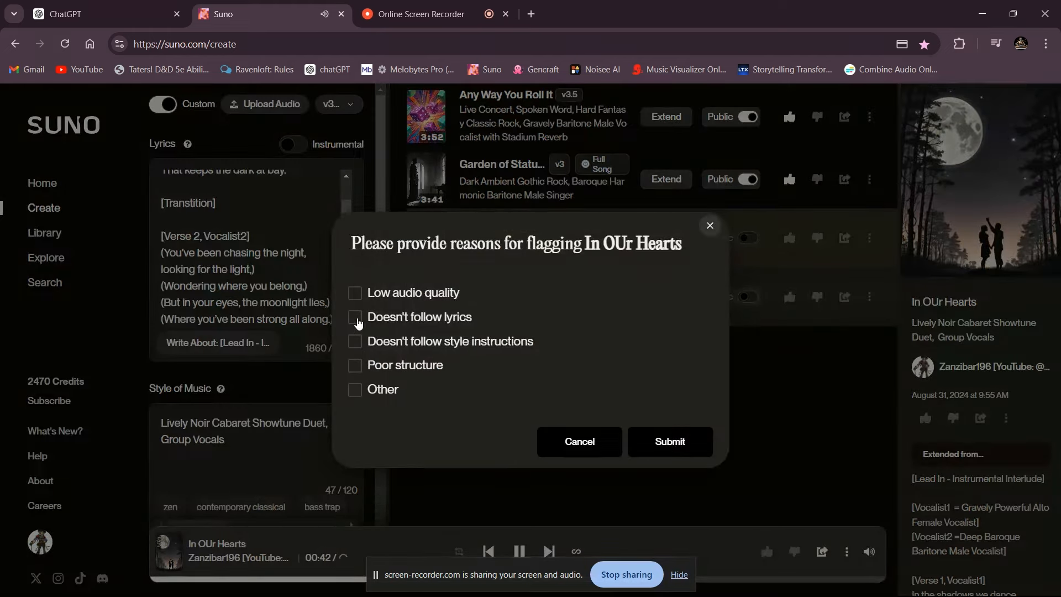
left_click(356, 318)
left_click(354, 342)
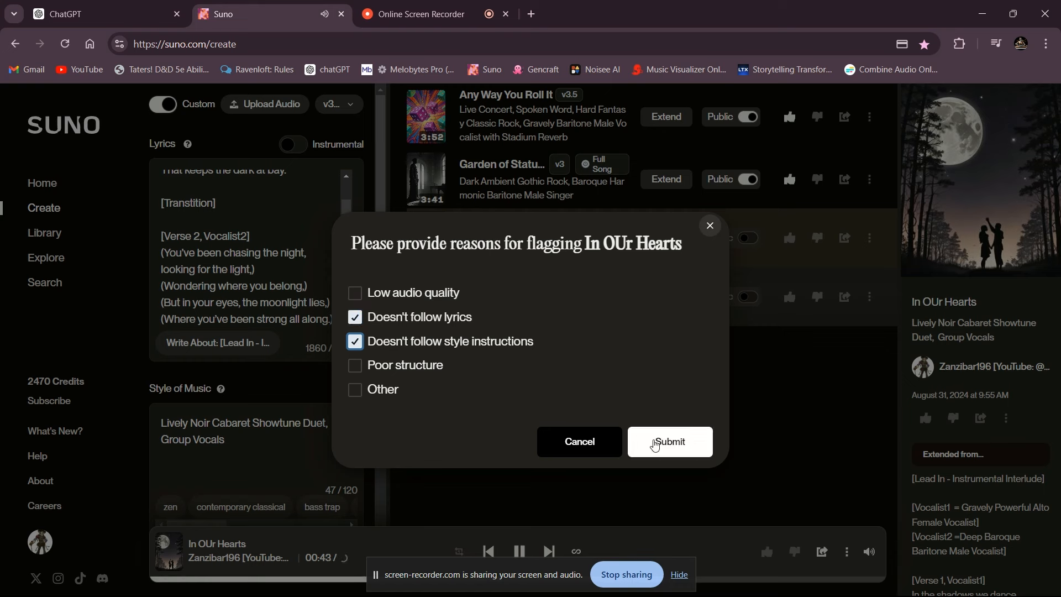
left_click(355, 293)
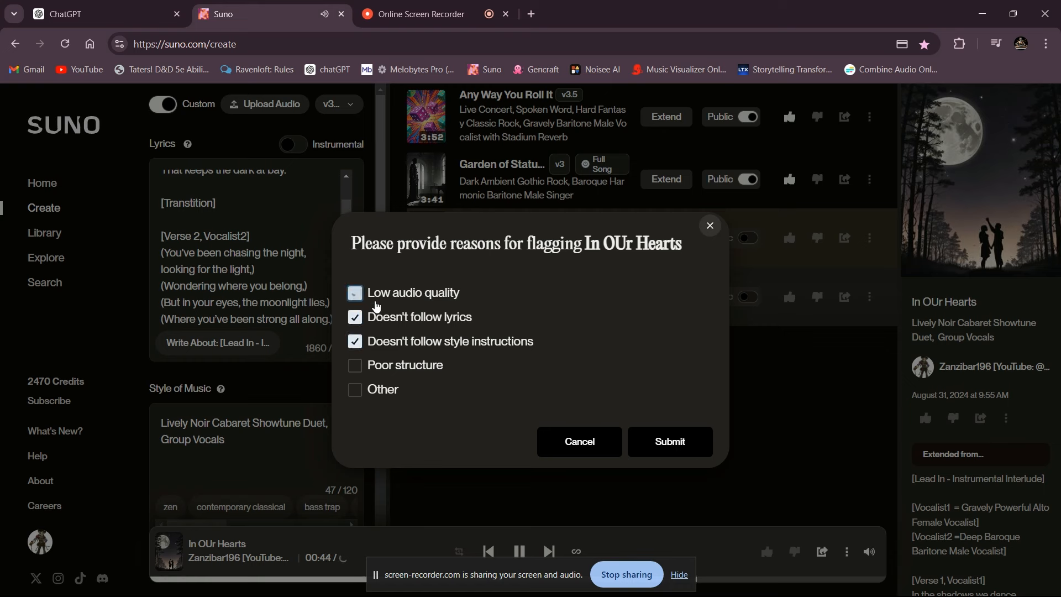
left_click(663, 445)
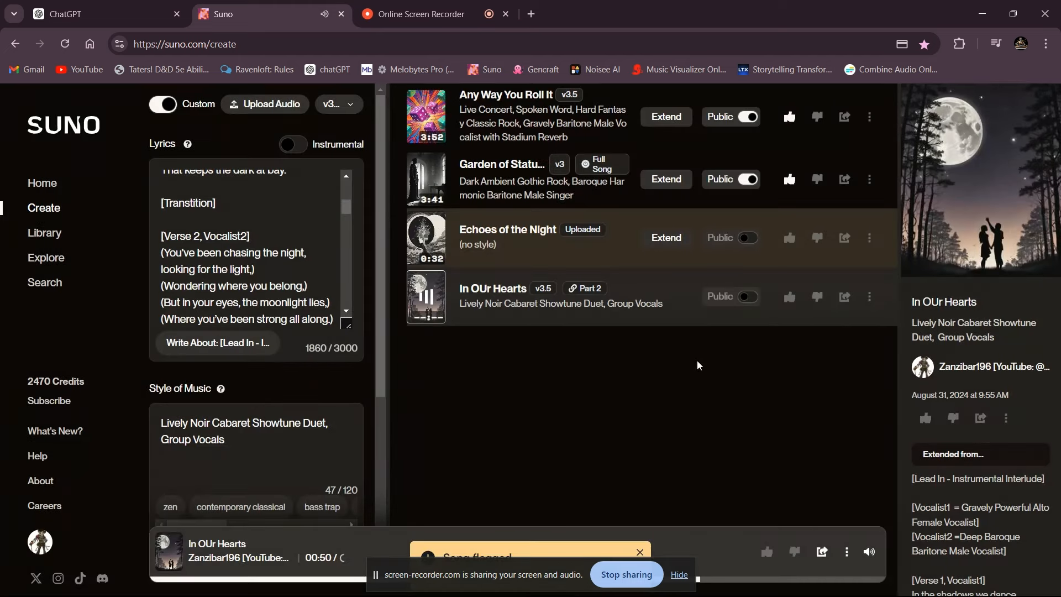
left_click(817, 298)
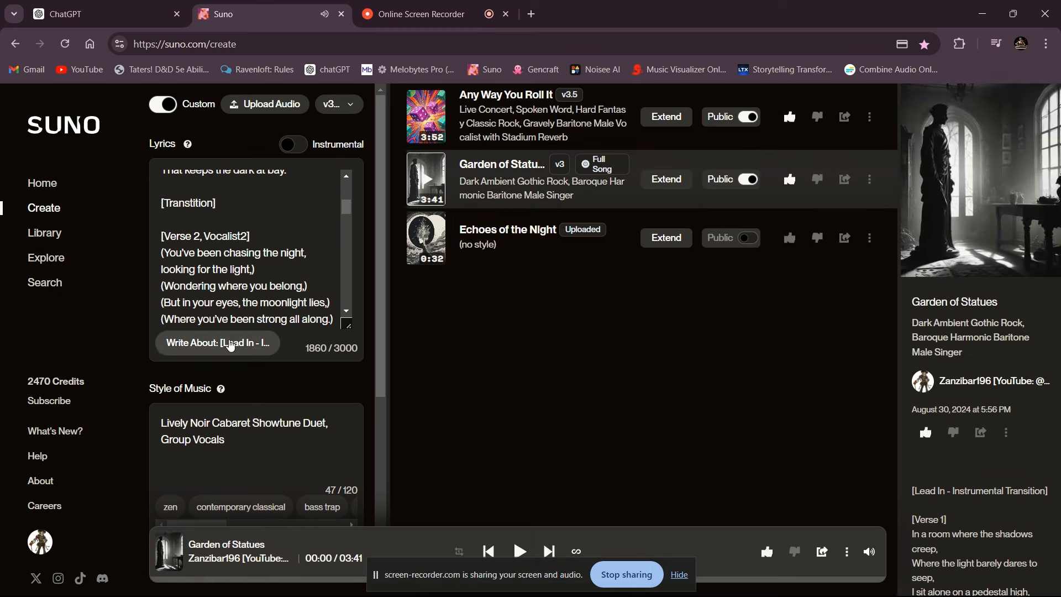
Preview the opening seconds of the uploaded Echoes of the Night, and generate another In OUr Hearts extension of it from 00:10
scroll(228, 341, "down", 5)
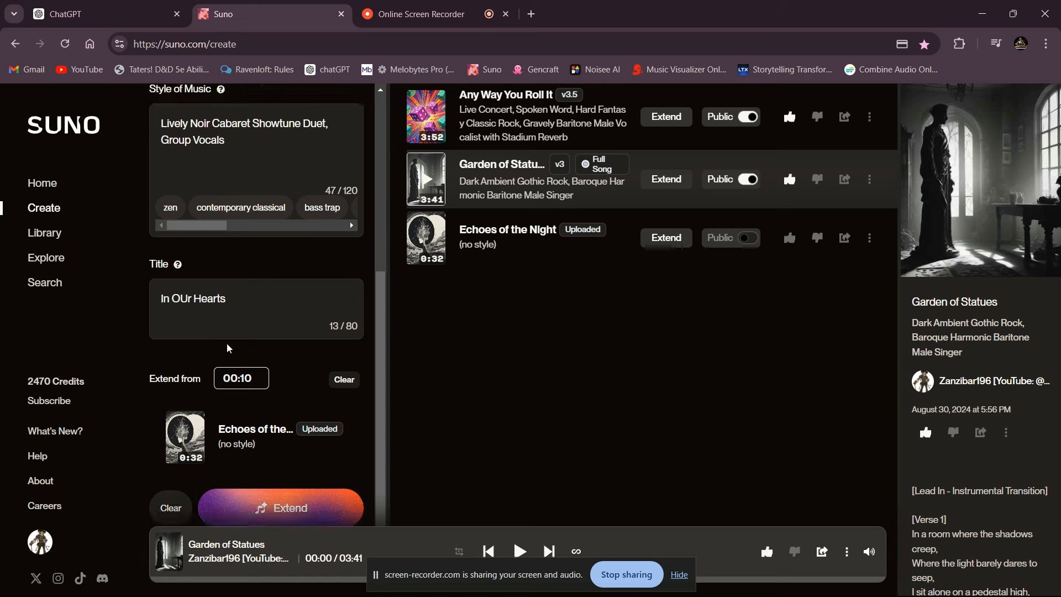
left_click(428, 242)
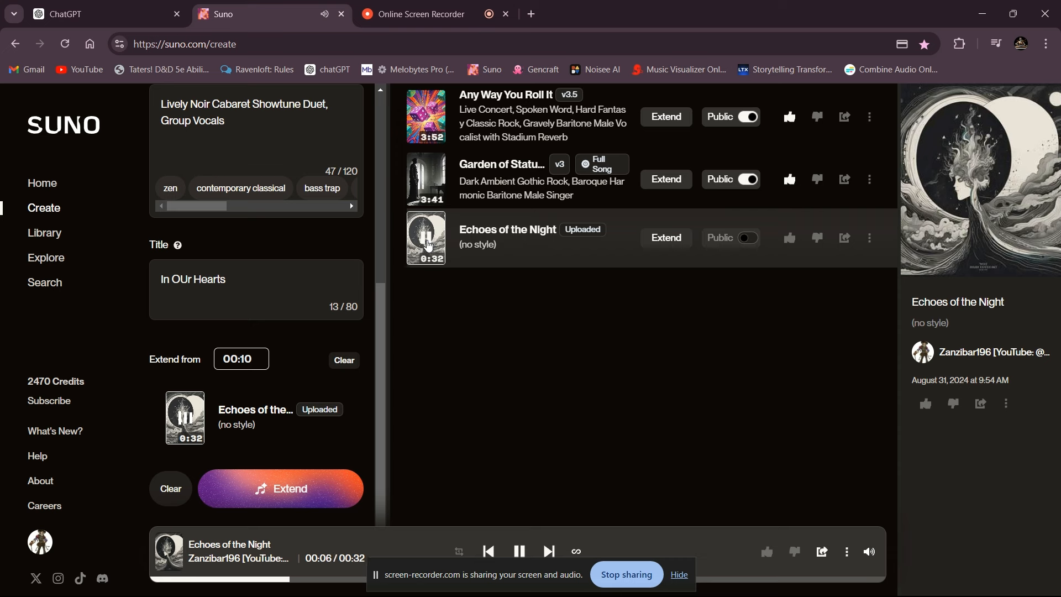
left_click(430, 245)
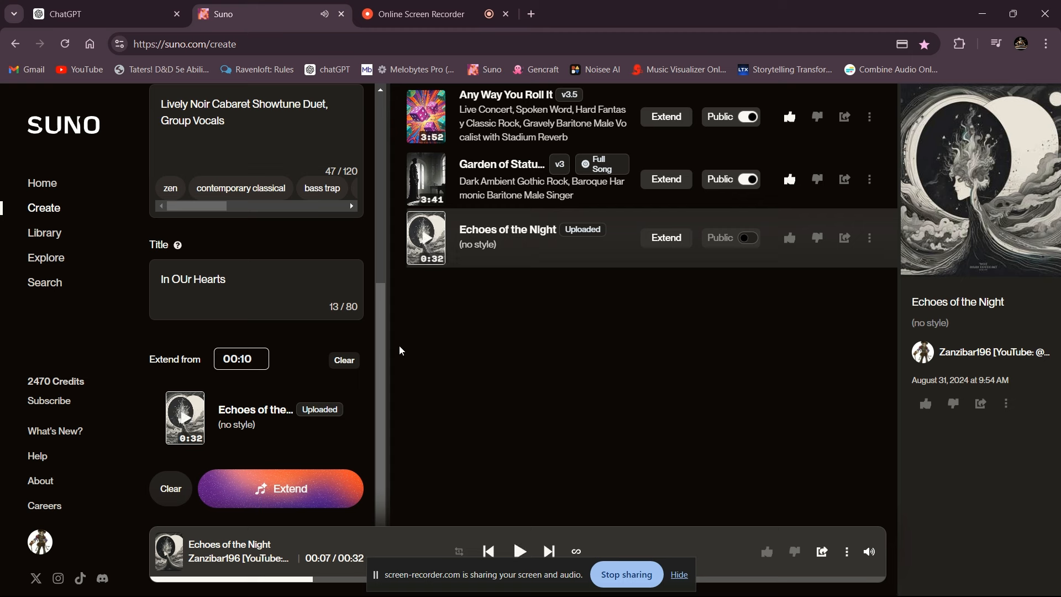
left_click(318, 499)
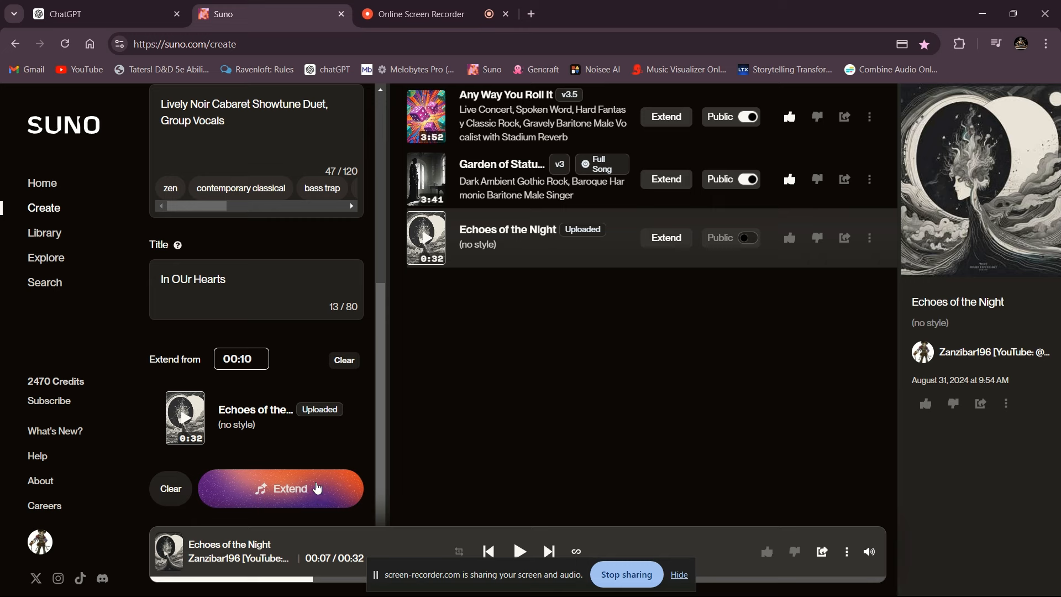
scroll(265, 211, "down", 5)
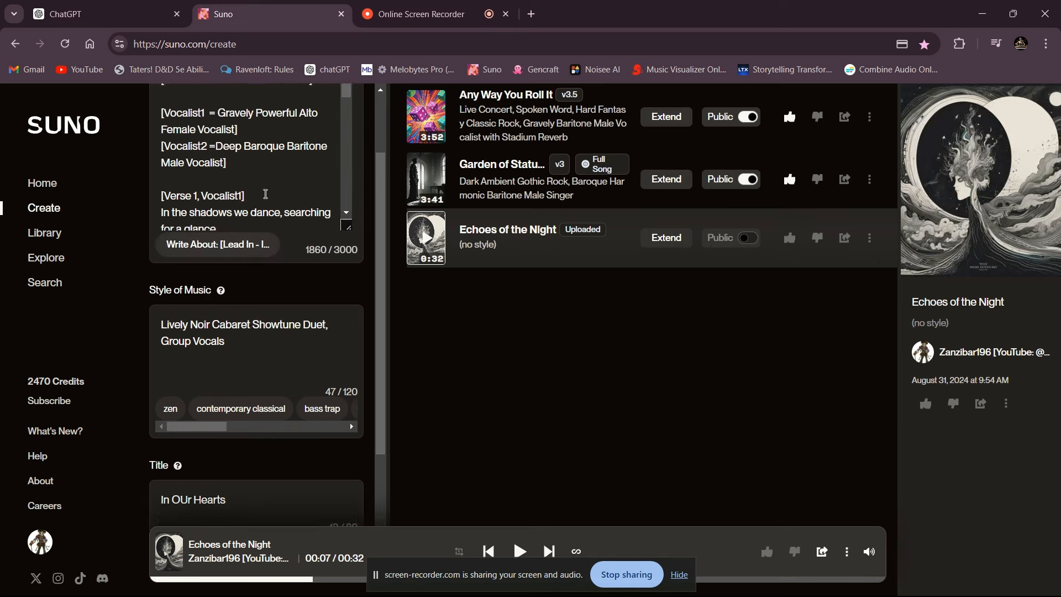
left_click(298, 507)
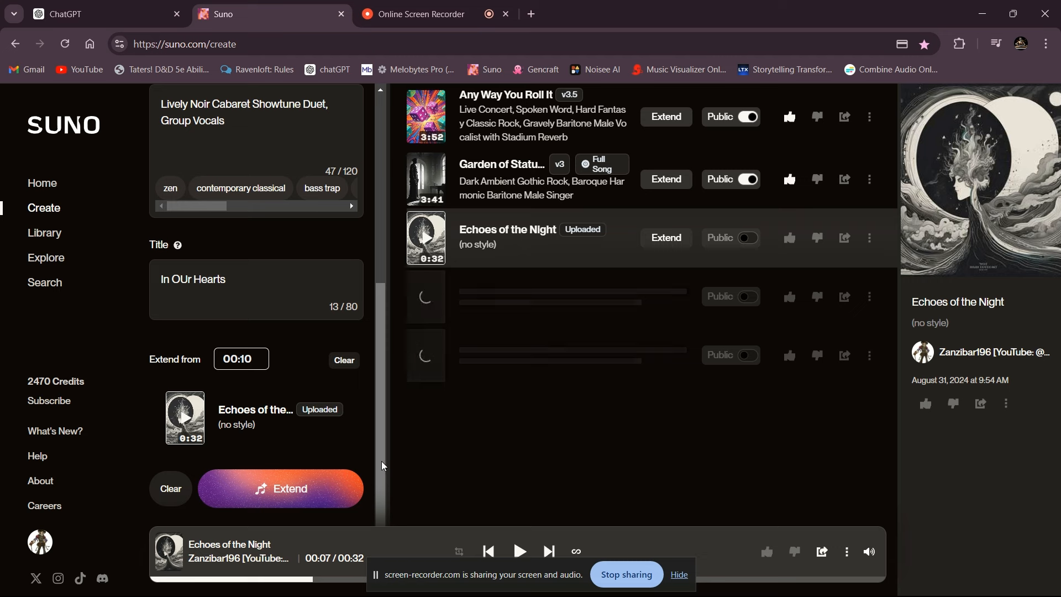
Listen to the new In OUr Hearts version with the sunset-bay cover, following the lyrics from the lead-in to the chorus, and pause it
scroll(255, 250, "up", 5)
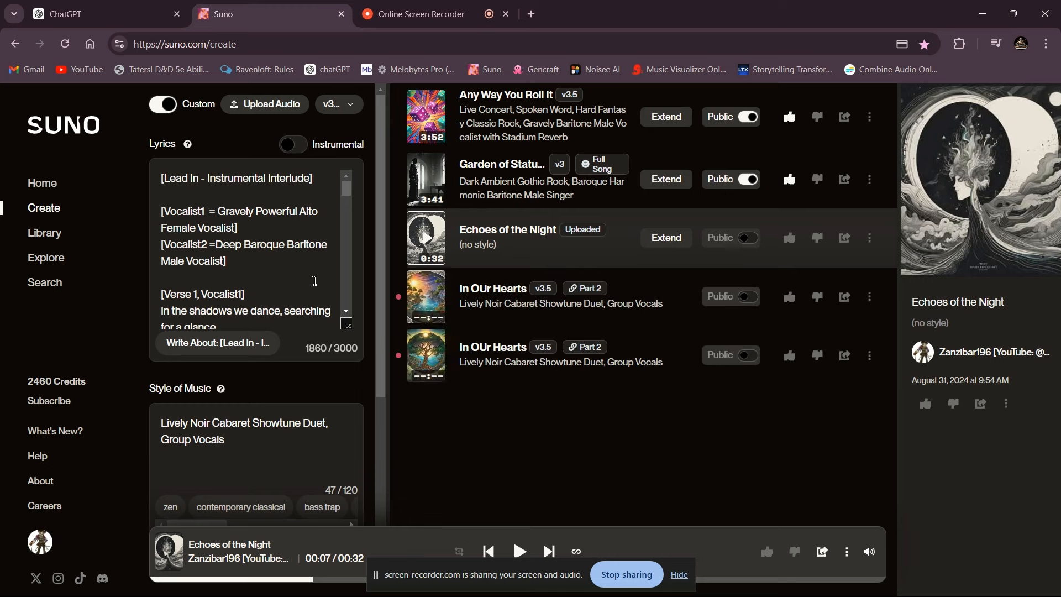
left_click(420, 301)
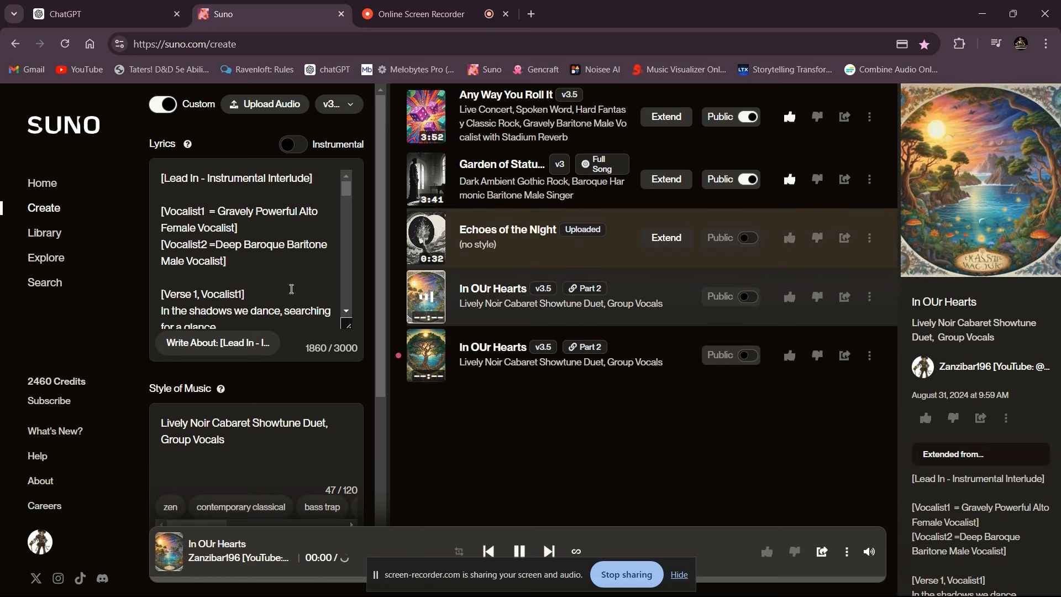
scroll(271, 271, "down", 1)
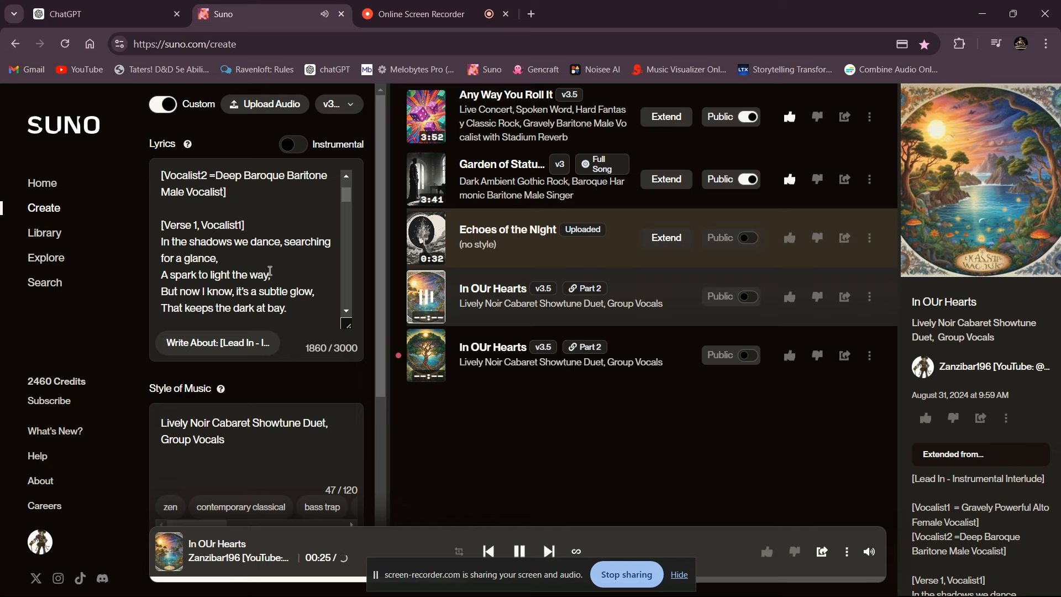
scroll(270, 271, "down", 3)
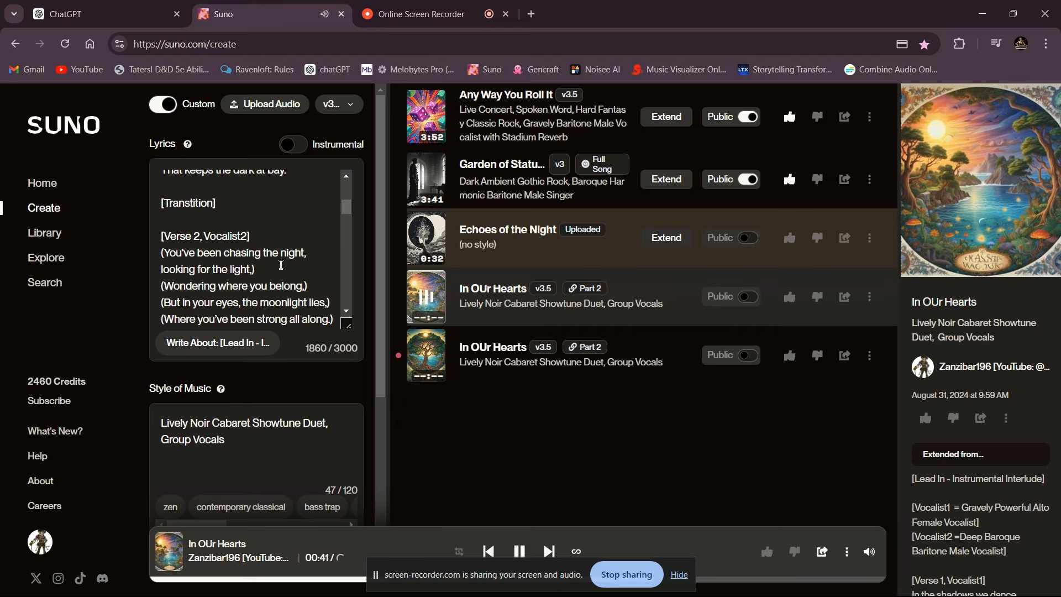
scroll(281, 265, "down", 3)
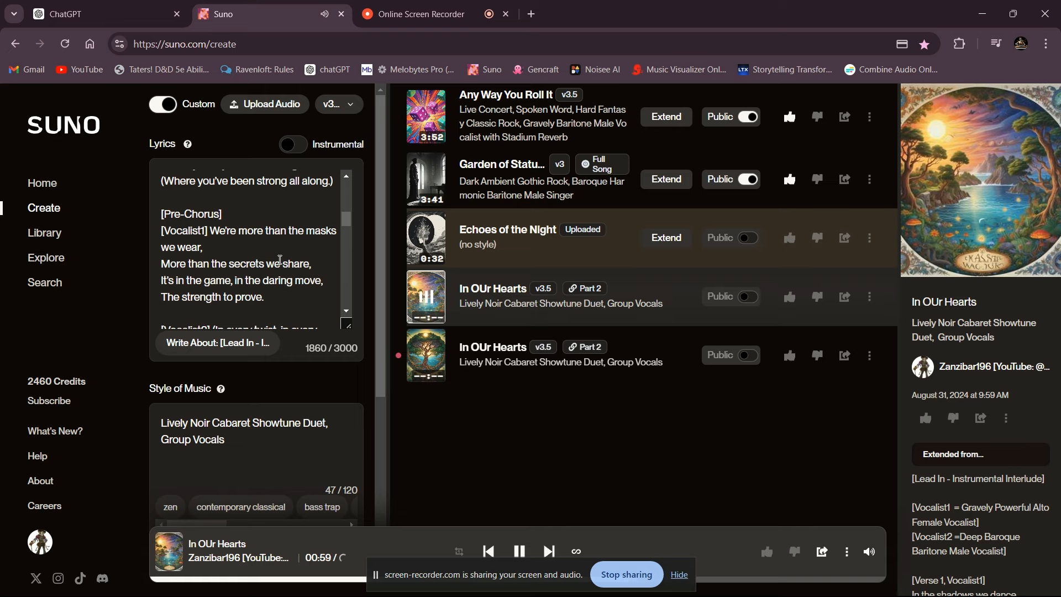
scroll(280, 260, "down", 3)
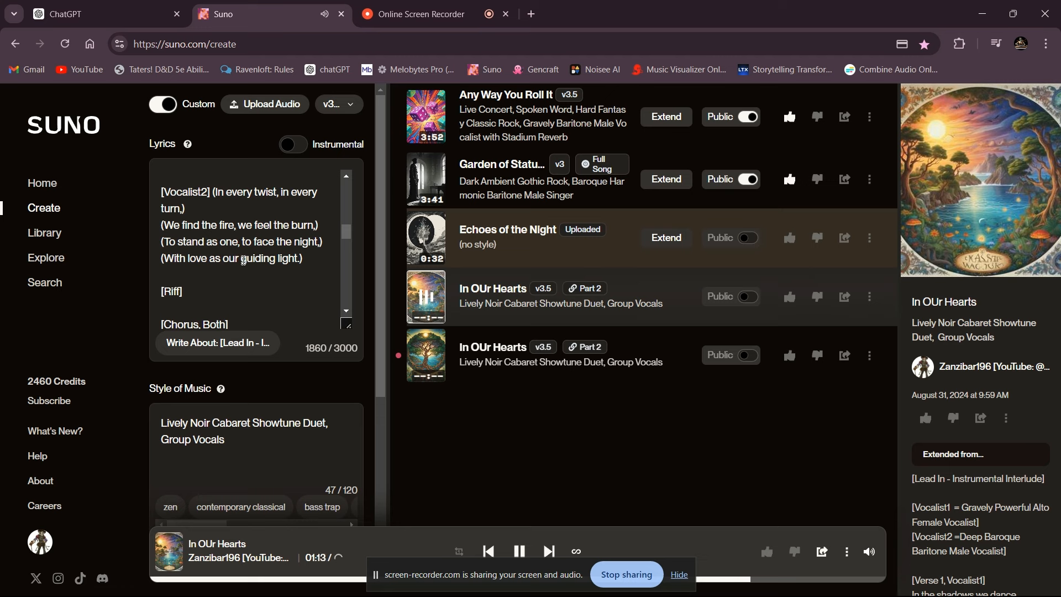
scroll(243, 260, "down", 3)
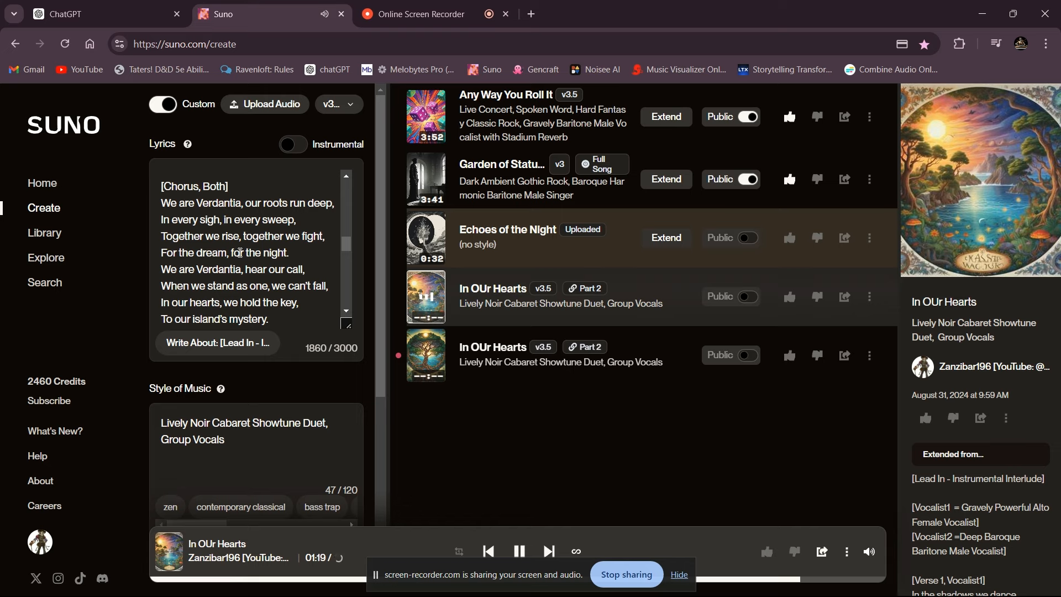
left_click(426, 297)
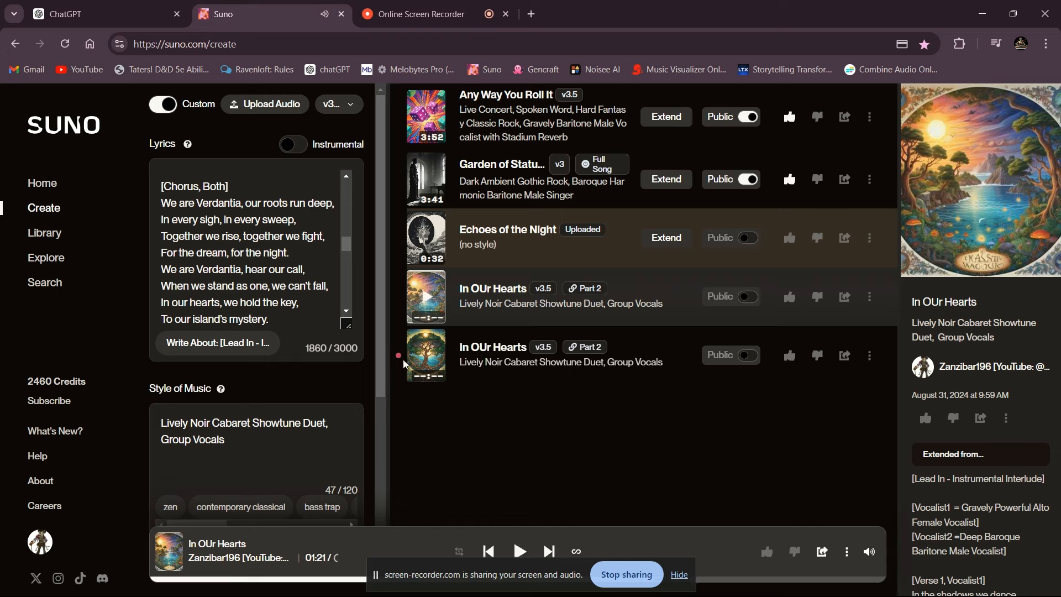
Listen to the In OUr Hearts version with the large-tree cover, following the lyrics into Verse 2, and pause and dislike it
scroll(238, 271, "up", 3)
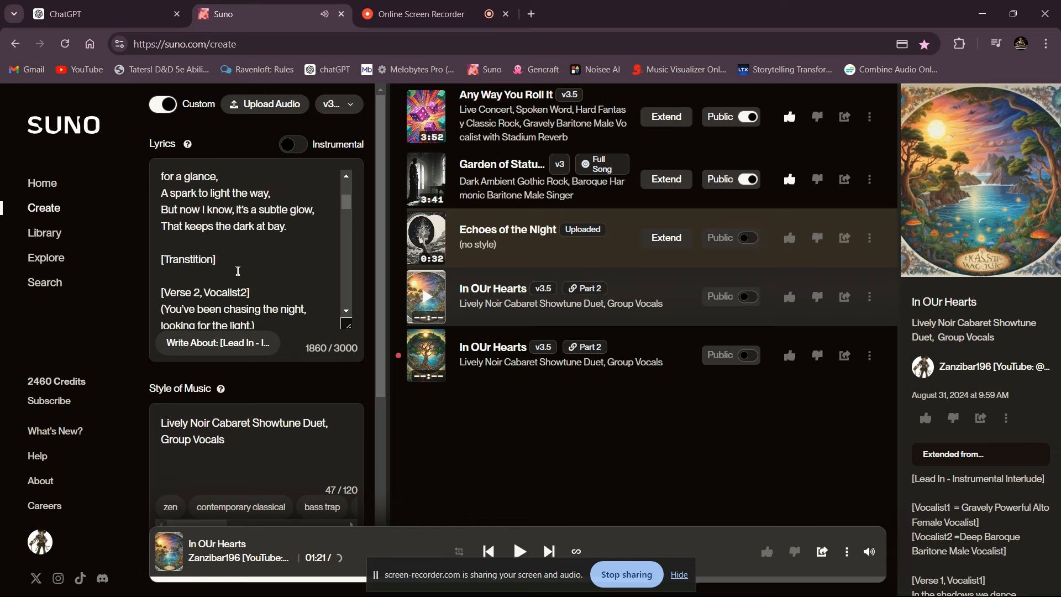
scroll(239, 271, "up", 3)
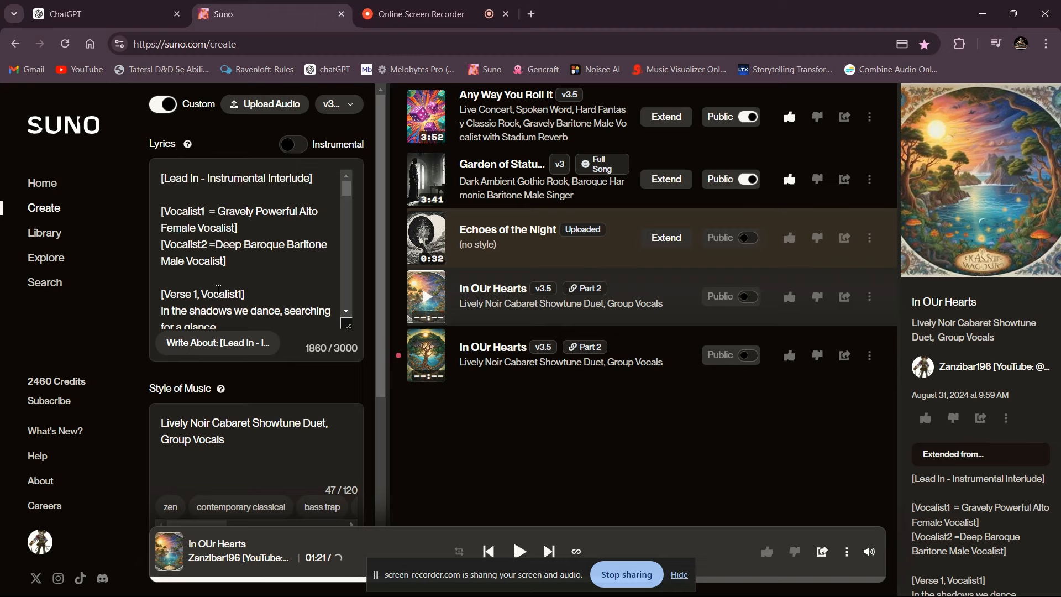
left_click(430, 366)
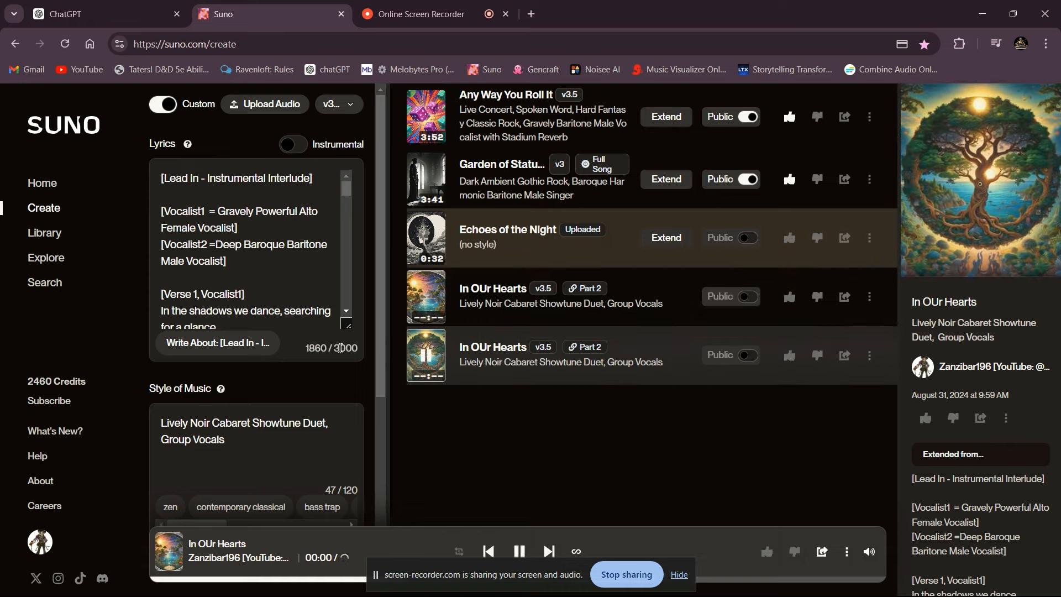
scroll(247, 279, "down", 3)
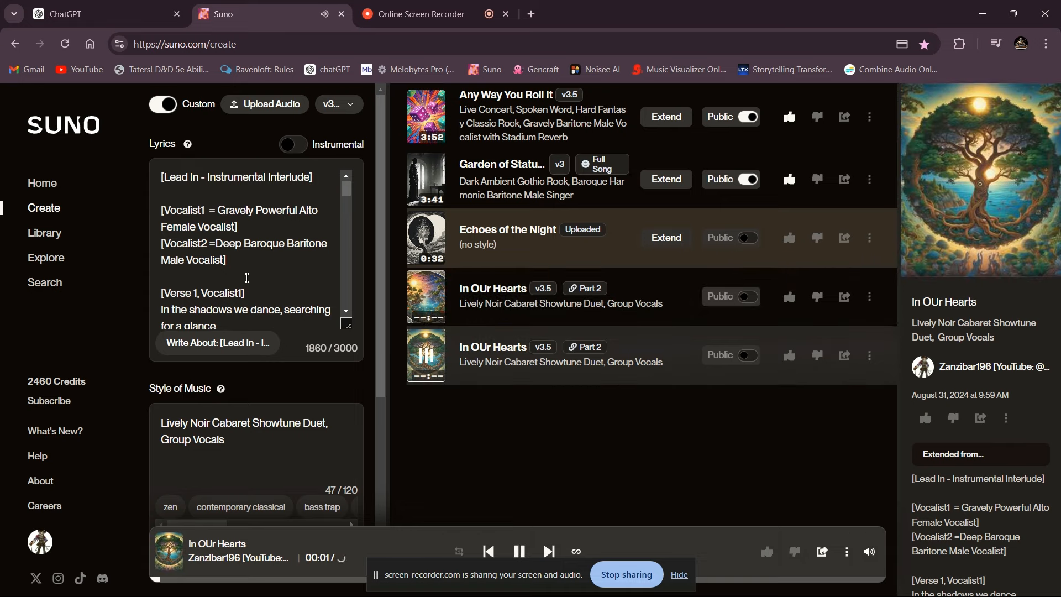
scroll(247, 279, "down", 3)
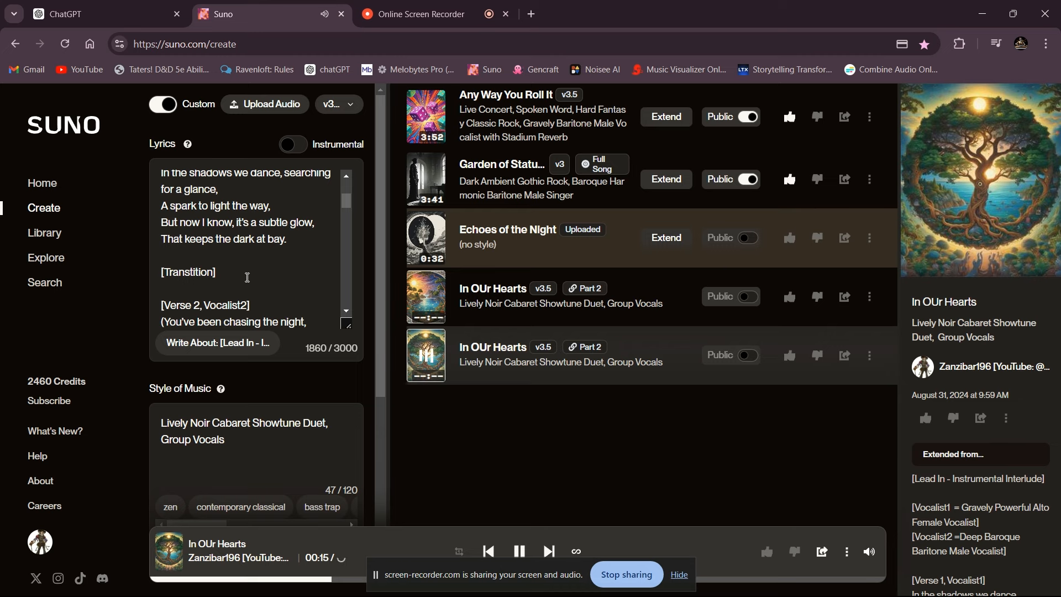
scroll(247, 278, "down", 2)
scroll(248, 276, "down", 2)
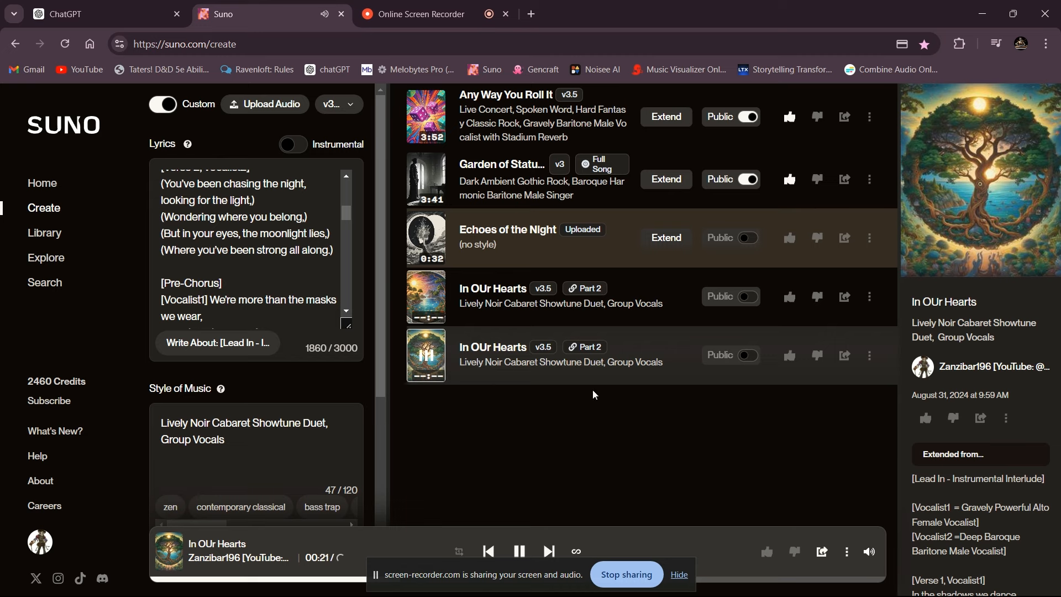
left_click(520, 551)
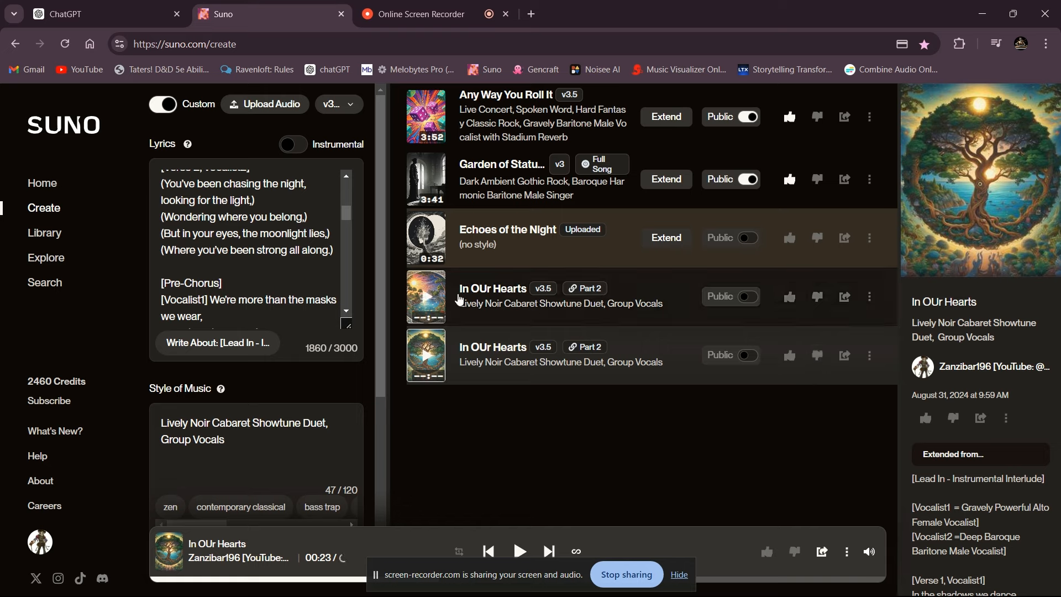
left_click(818, 356)
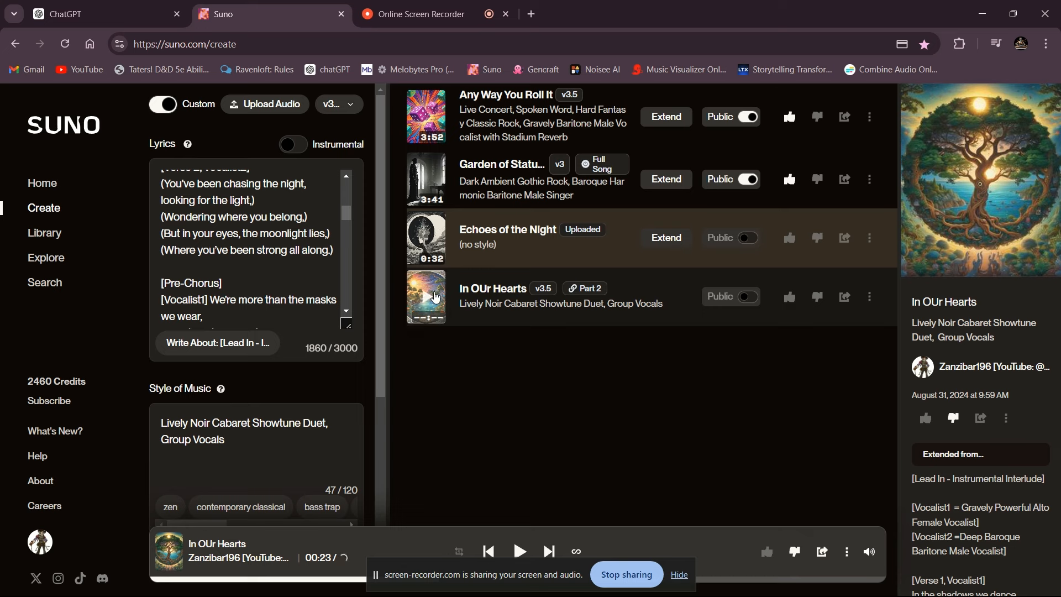
scroll(293, 295, "up", 5)
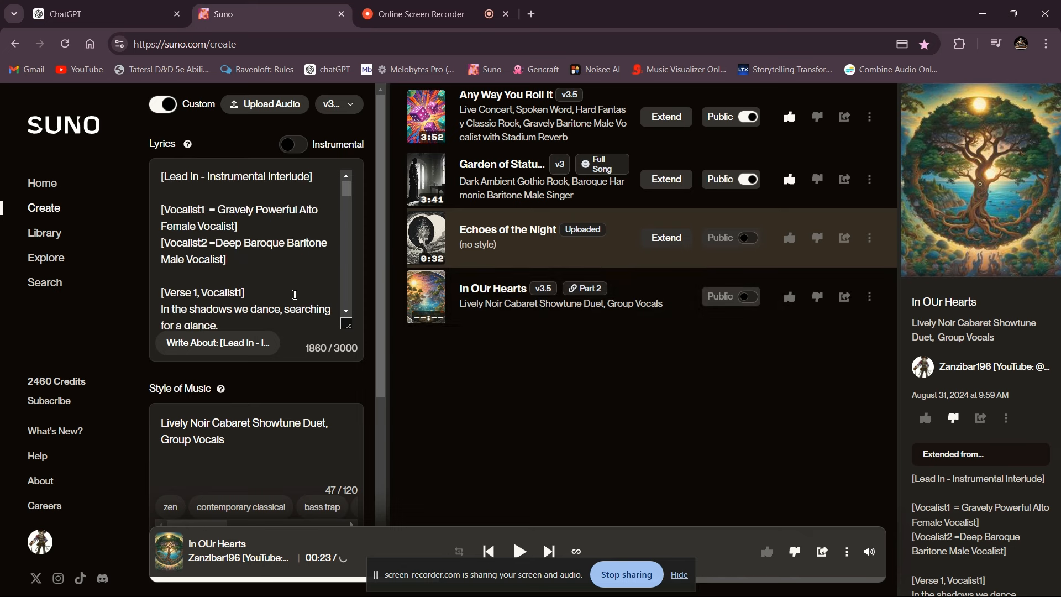
Review the lyrics from the vocalist definitions through the Pre-Chorus, and examine the "Group Vocals" wording in the music style
scroll(176, 209, "down", 3)
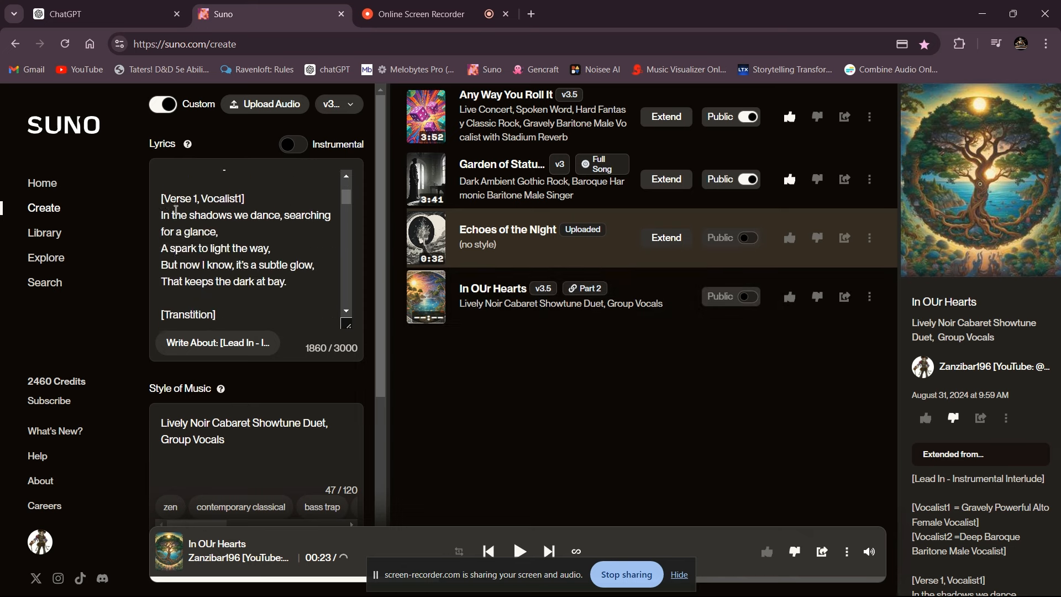
scroll(177, 209, "down", 4)
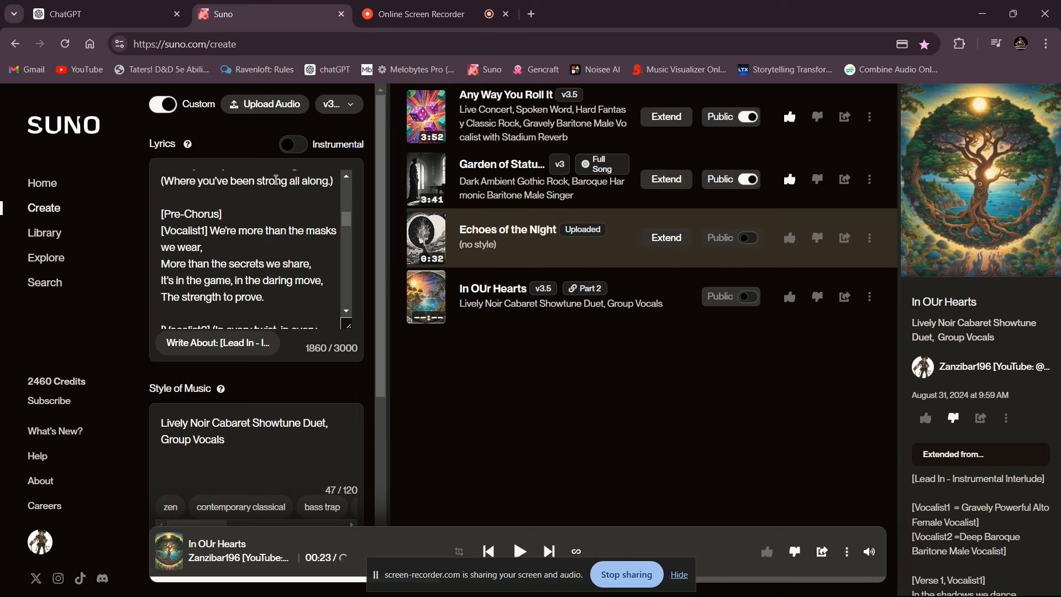
scroll(216, 244, "down", 3)
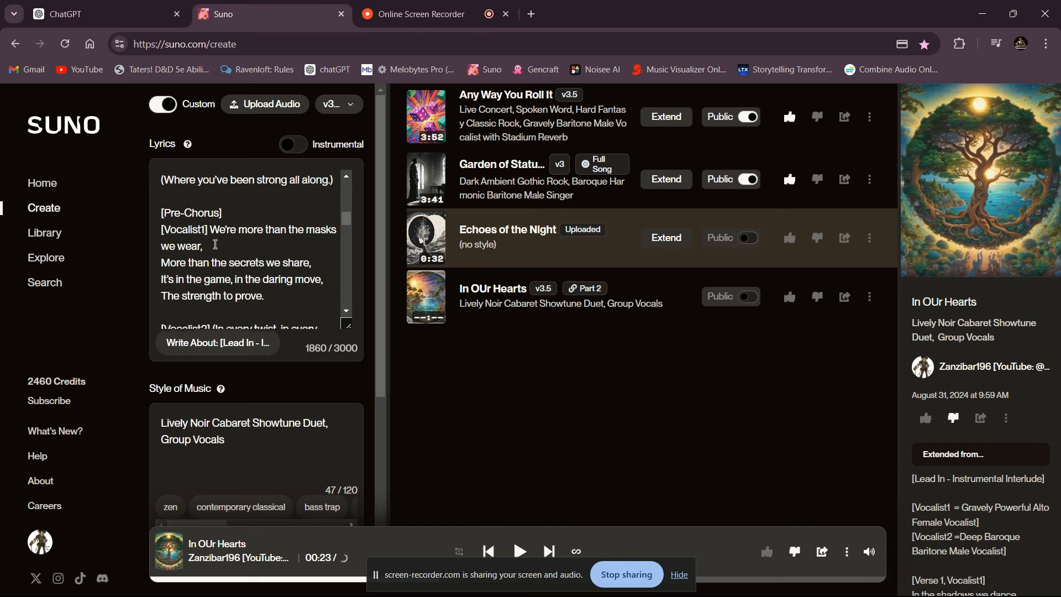
scroll(216, 245, "down", 3)
scroll(215, 244, "up", 10)
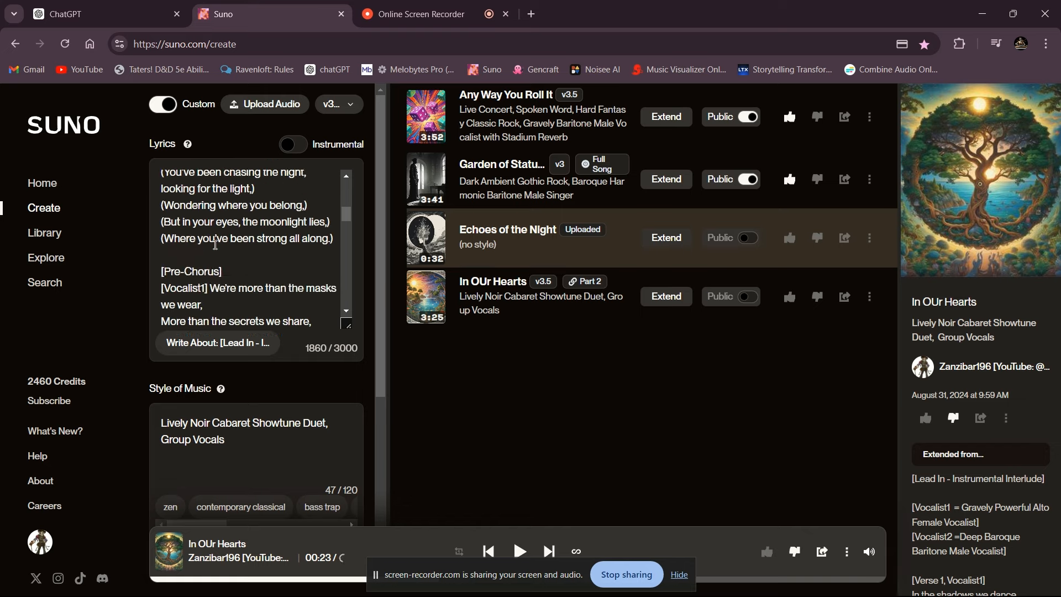
scroll(215, 243, "up", 2)
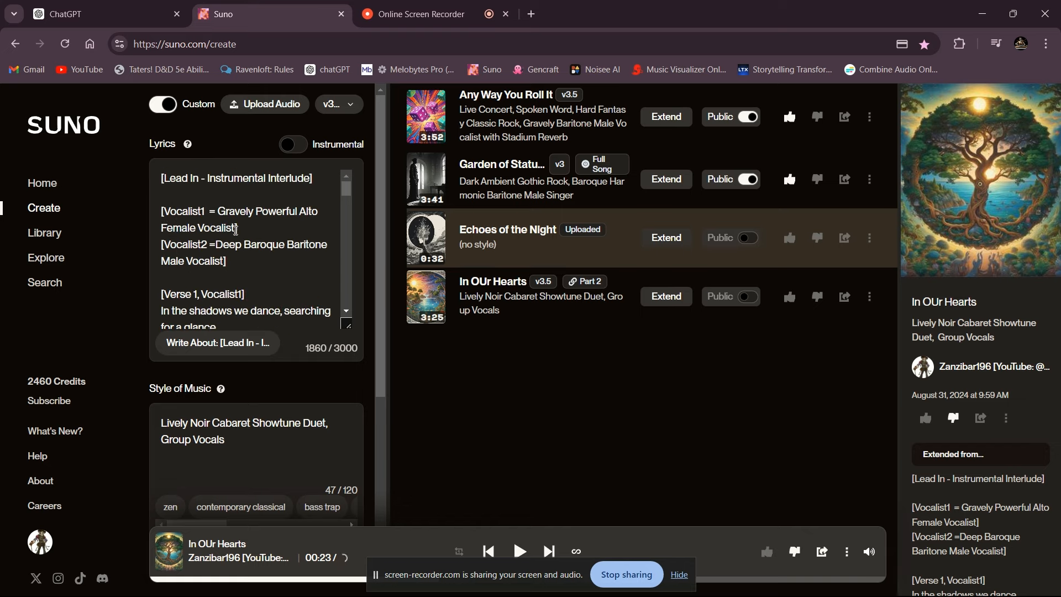
scroll(219, 229, "down", 3)
scroll(218, 229, "down", 4)
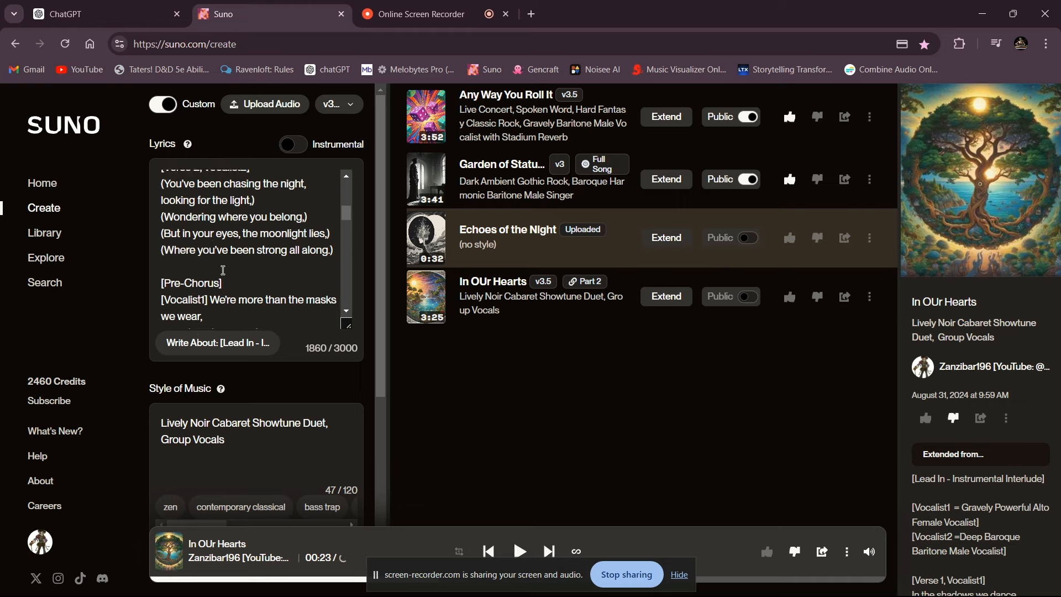
scroll(220, 273, "down", 1)
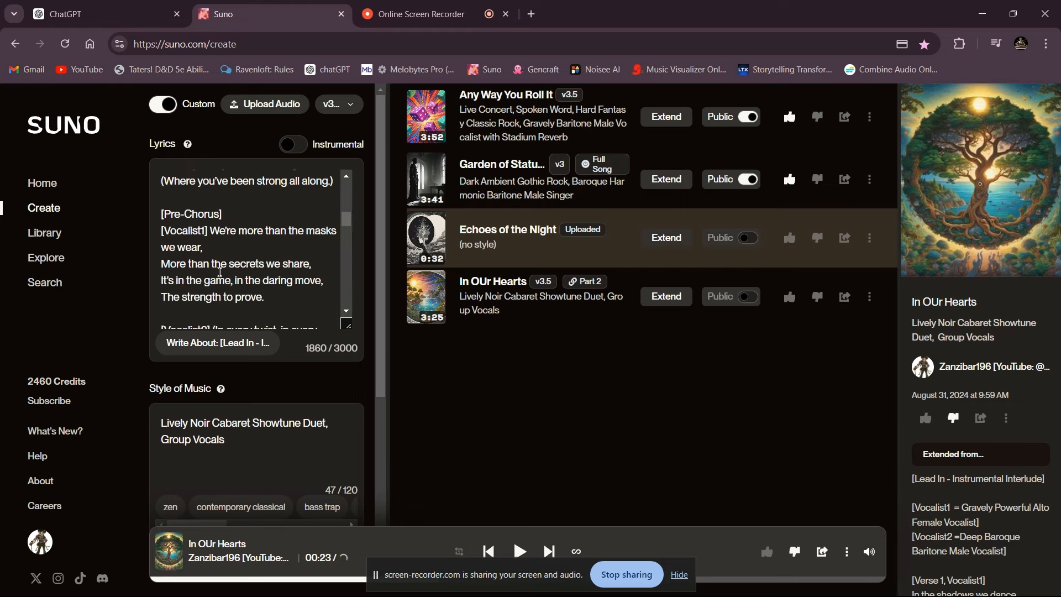
left_click_drag(227, 440, 161, 441)
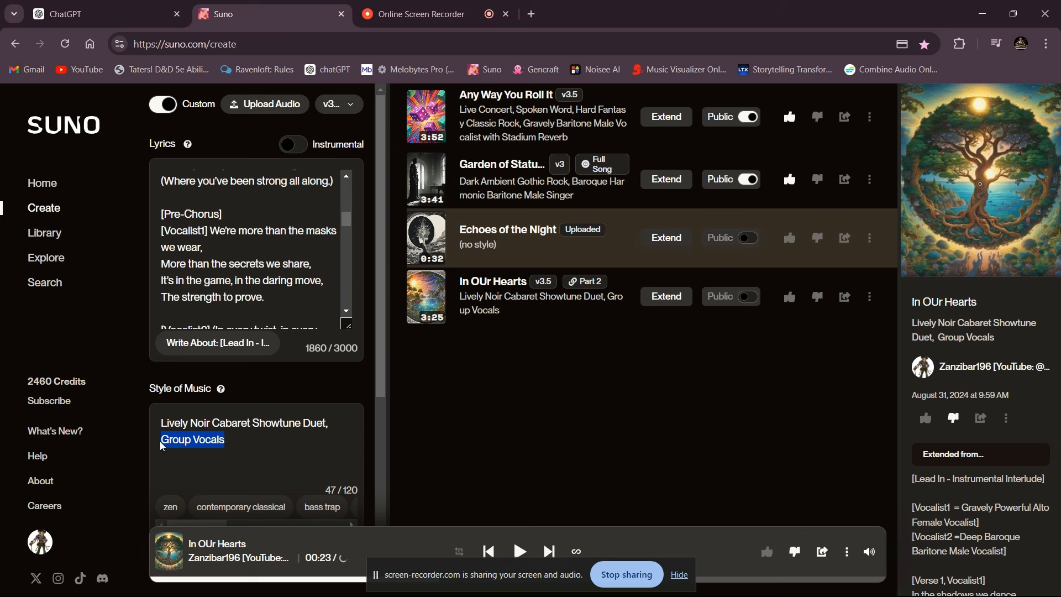
left_click(229, 442)
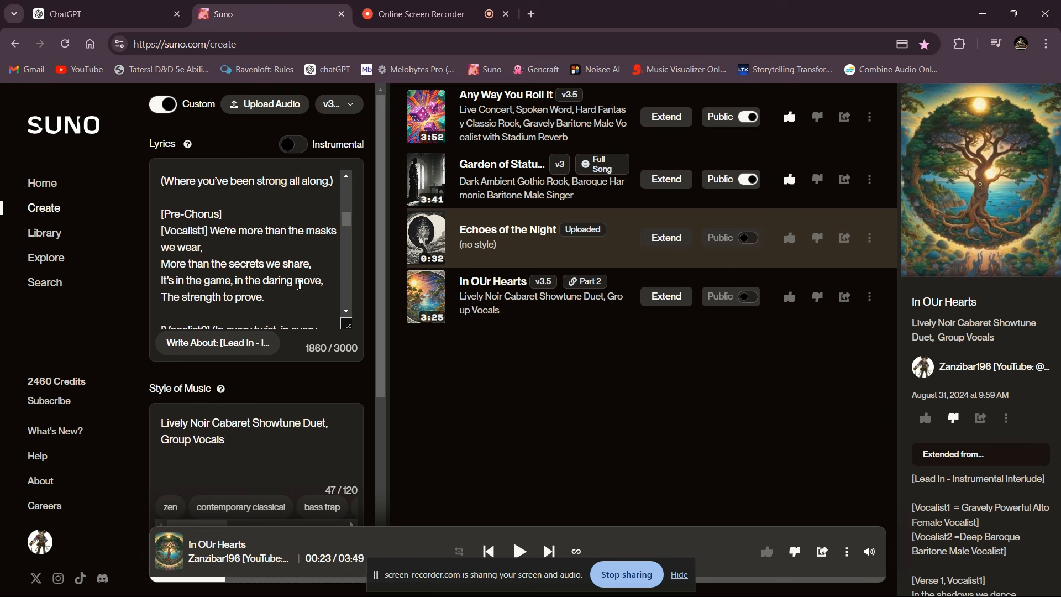
scroll(301, 285, "up", 5)
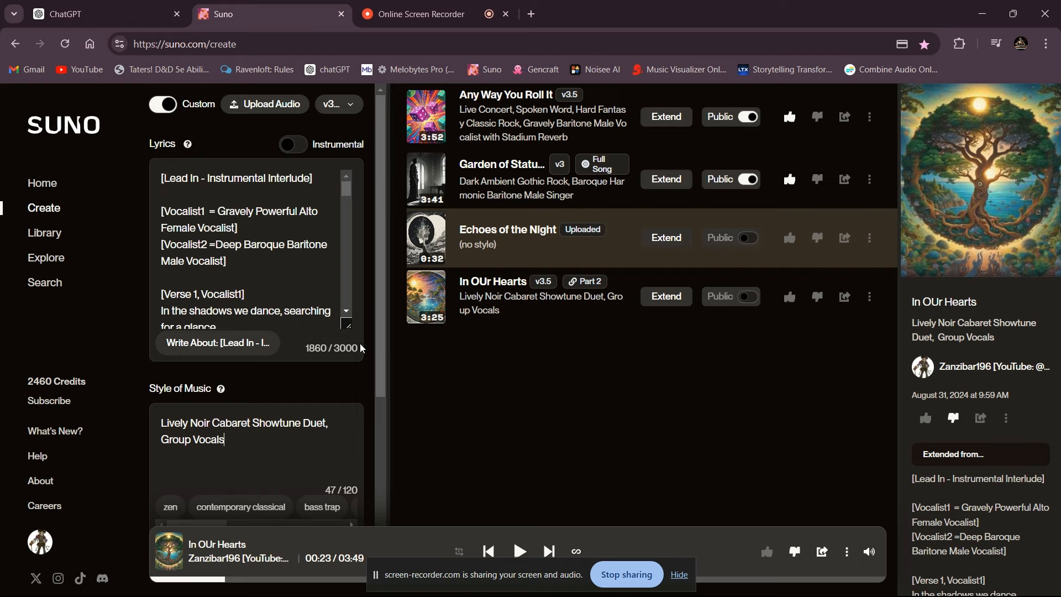
left_click(430, 14)
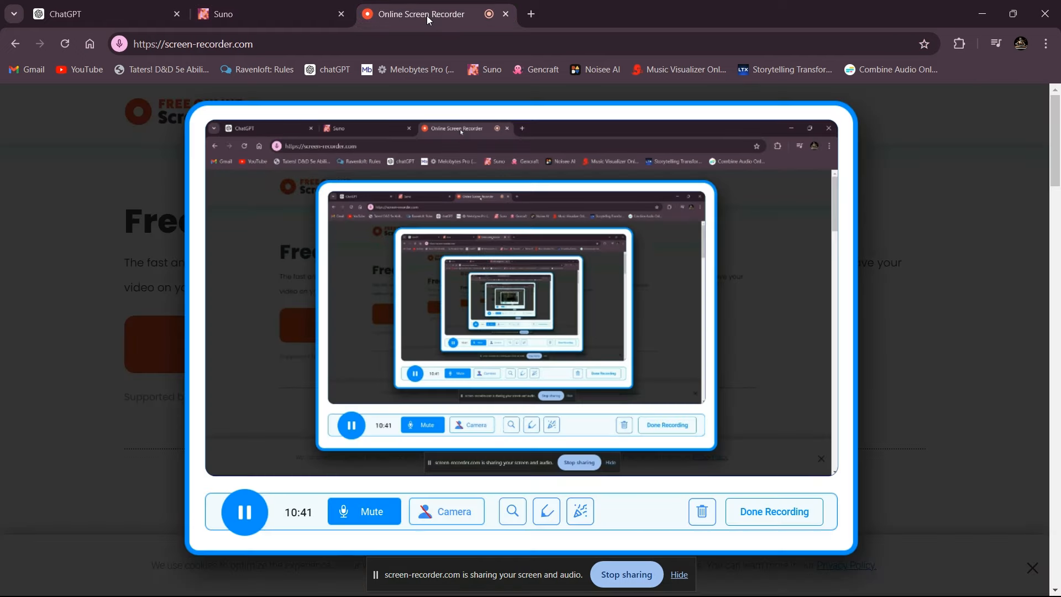
left_click(294, 16)
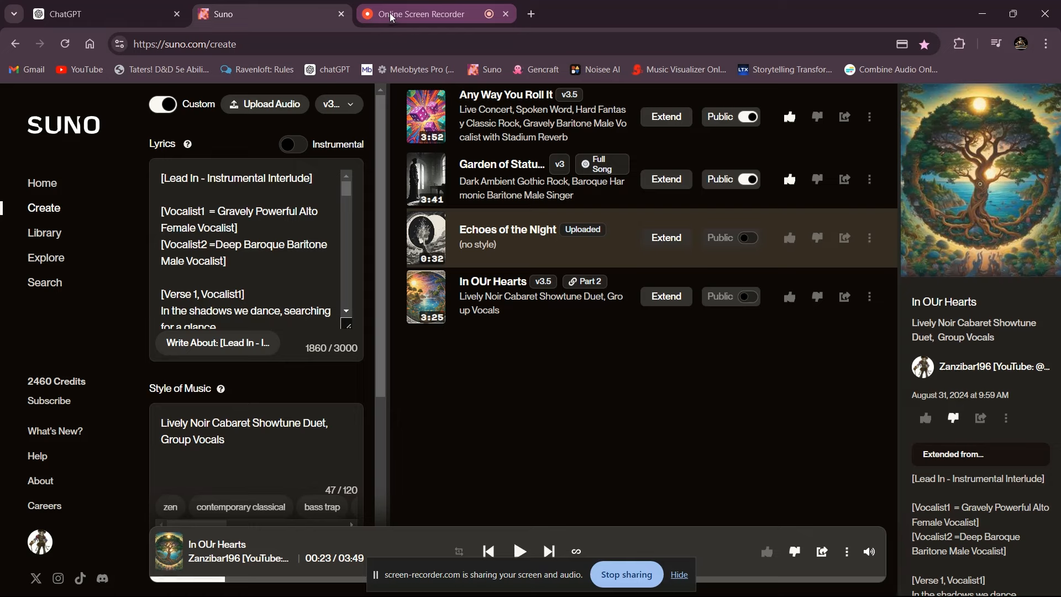
left_click(416, 18)
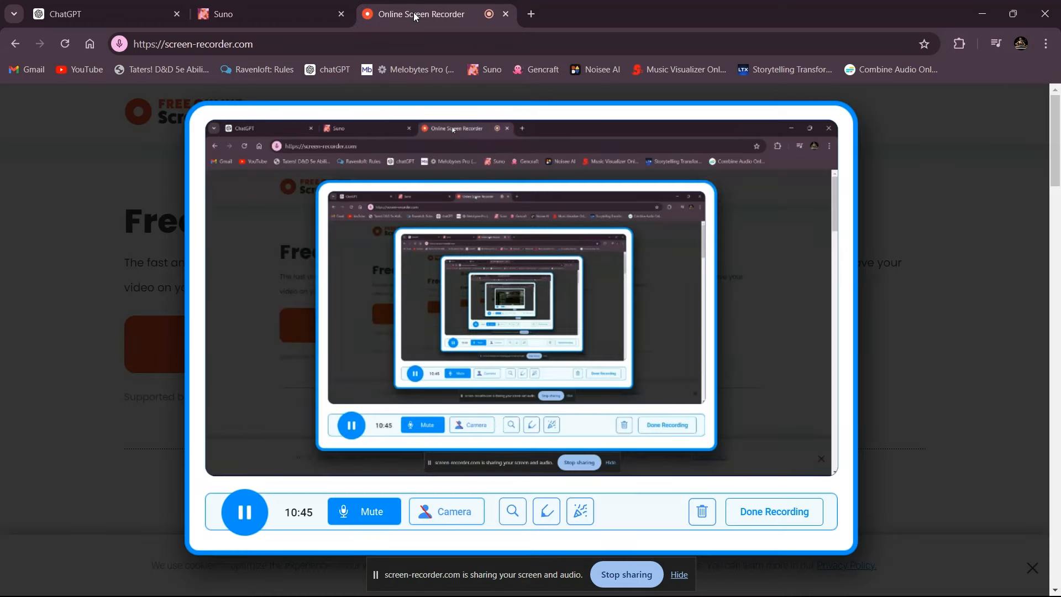